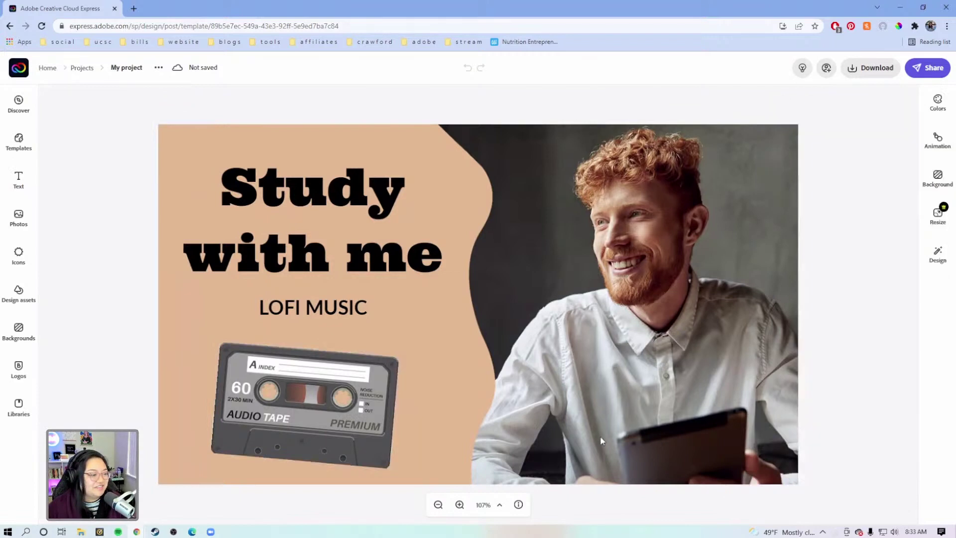
Replace the photo of the man with the sofa-and-pink-laptop photo from the Lightroom album BRAND 2022
{"action": "left_click", "coordinate": [647, 463]}
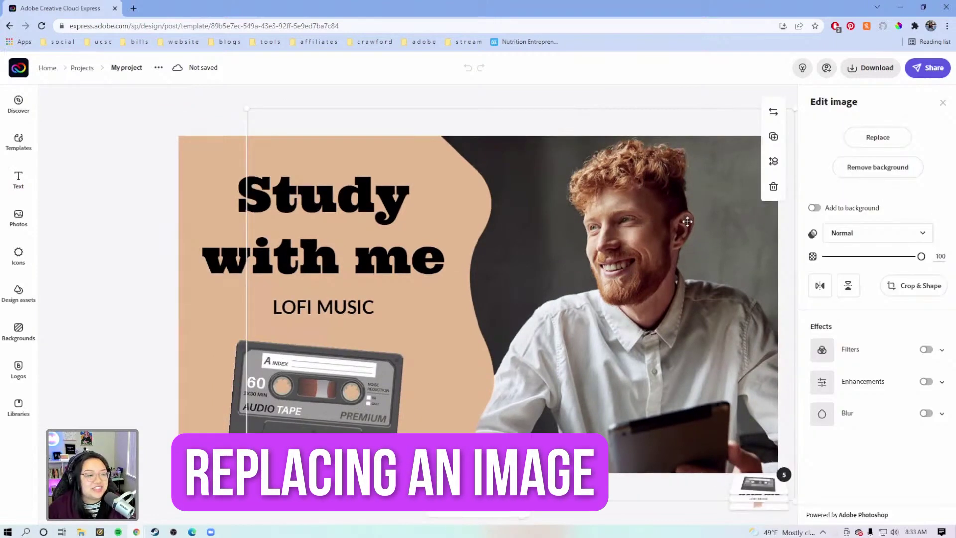
{"action": "left_click", "coordinate": [894, 147]}
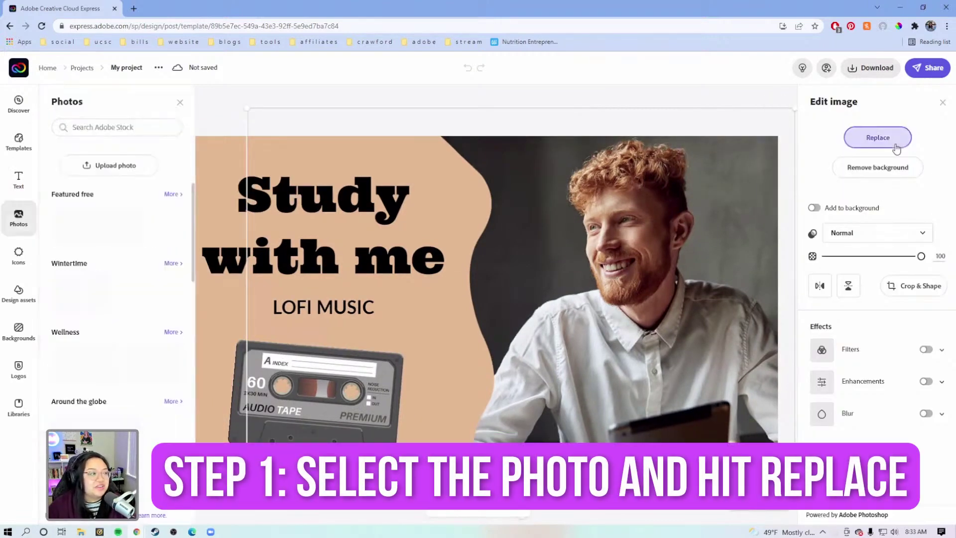
{"action": "left_click", "coordinate": [172, 165]}
{"action": "left_click", "coordinate": [137, 207]}
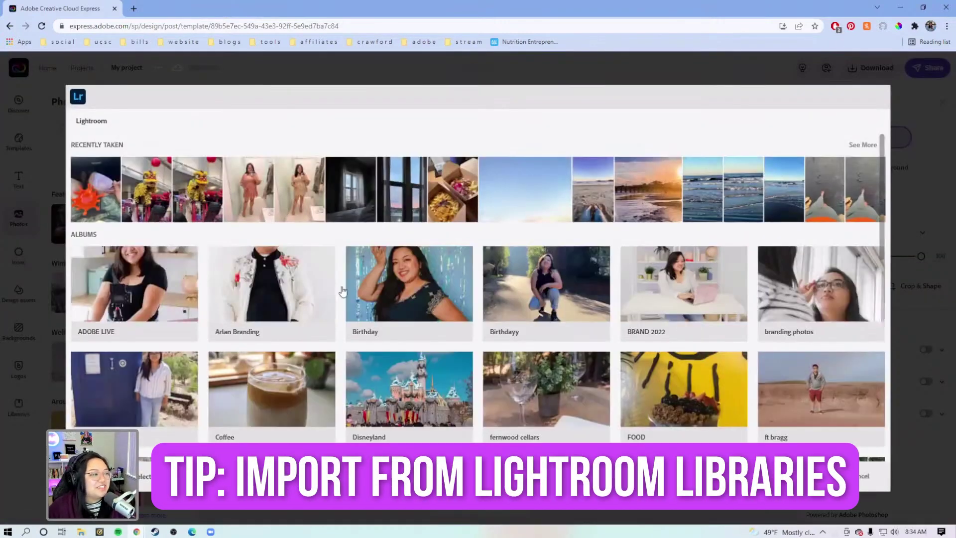
{"action": "left_click", "coordinate": [674, 295]}
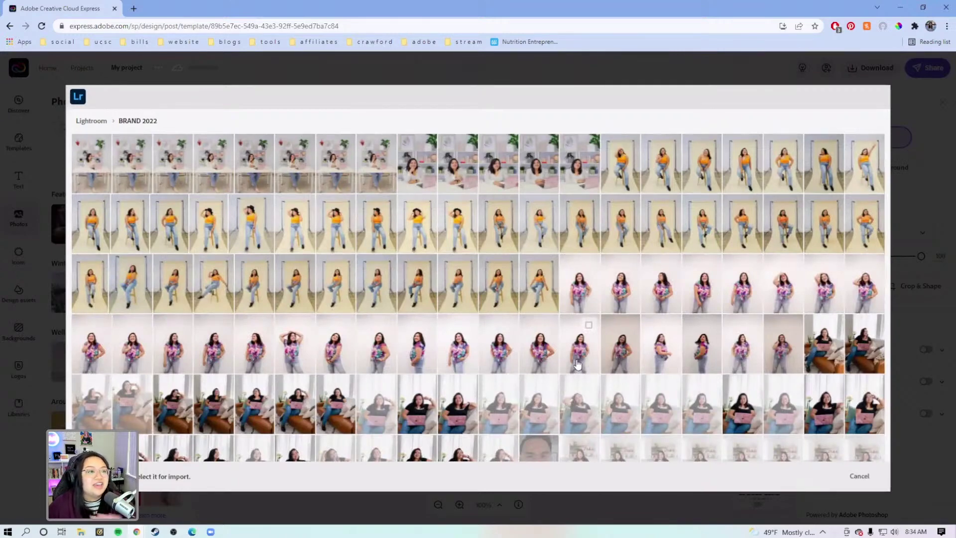
{"action": "scroll", "coordinate": [578, 359], "scroll_direction": "down", "scroll_amount": 1}
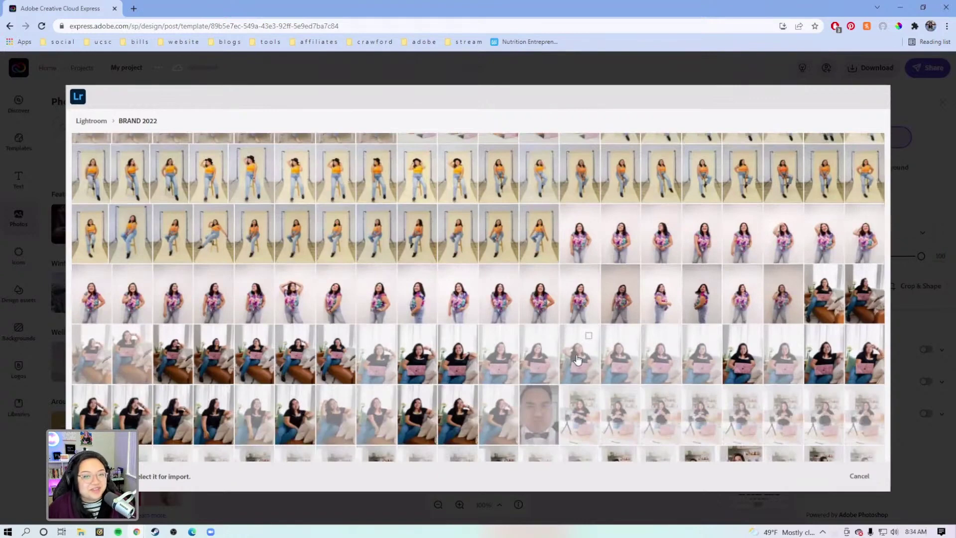
{"action": "scroll", "coordinate": [577, 359], "scroll_direction": "down", "scroll_amount": 1}
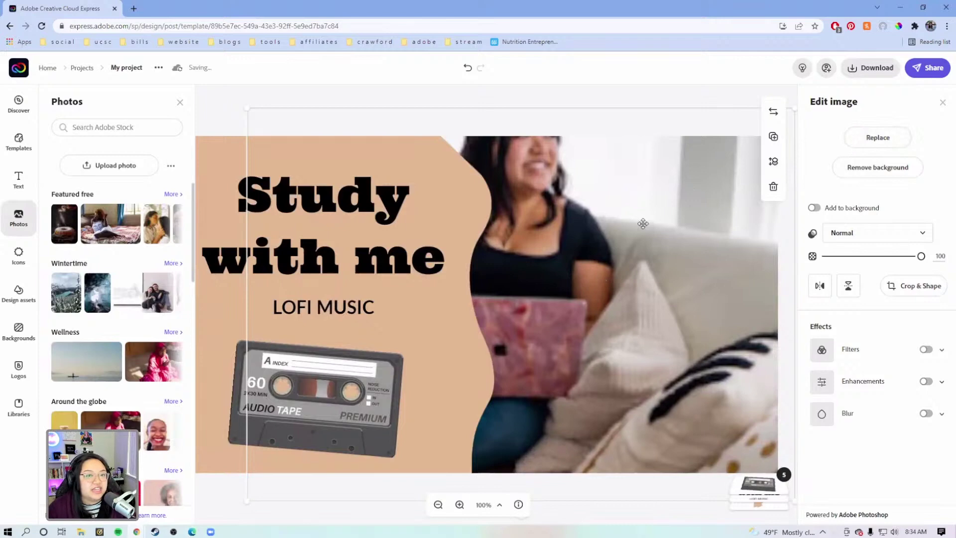
Extend the replaced photo's crop upward and reposition the photo so the woman and her laptop fill the space beside the tan shape
{"action": "left_click_drag", "start_coordinate": [639, 250], "coordinate": [678, 334]}
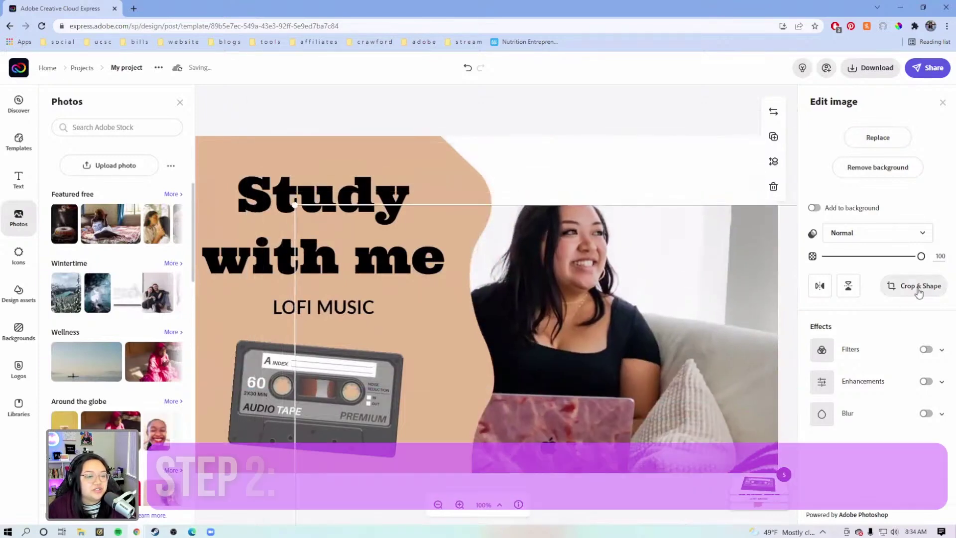
{"action": "left_click", "coordinate": [915, 286]}
{"action": "left_click_drag", "start_coordinate": [610, 206], "coordinate": [608, 88]}
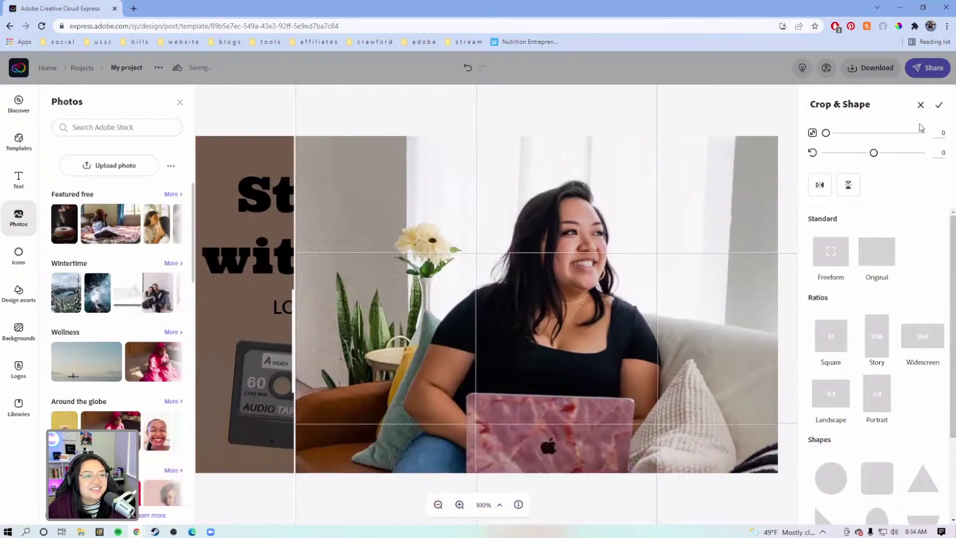
{"action": "left_click", "coordinate": [939, 104]}
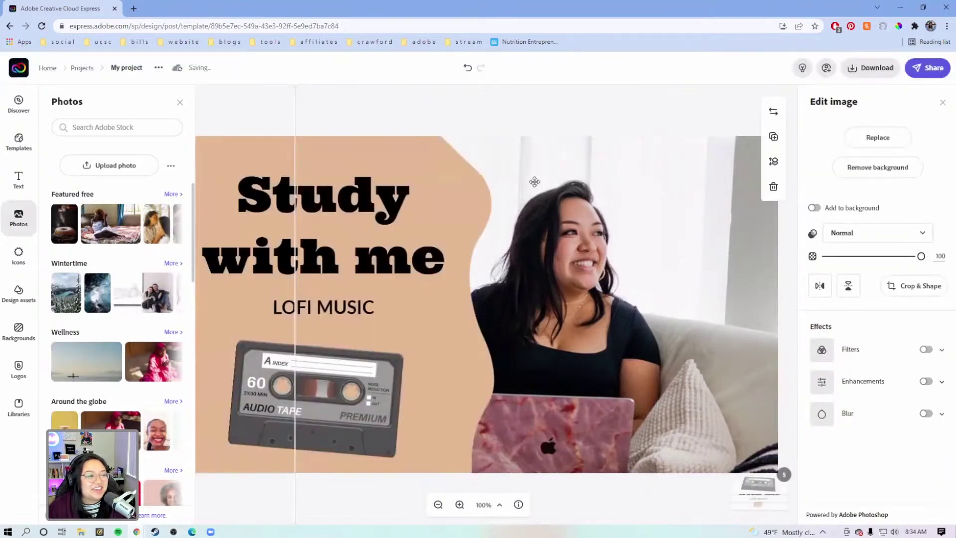
{"action": "left_click_drag", "start_coordinate": [593, 244], "coordinate": [657, 215]}
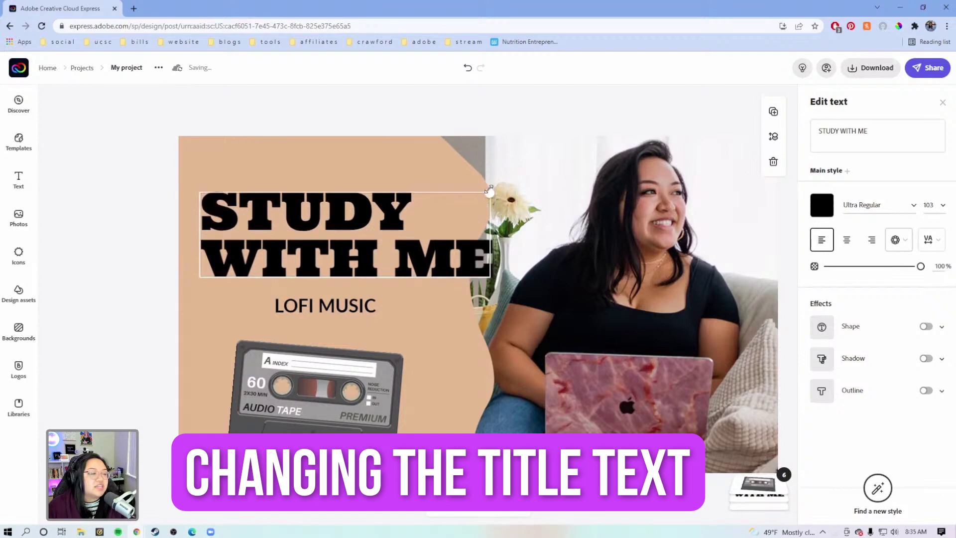
Set the STUDY WITH ME title's font to Open Sans Extrabold and enlarge it to 137.3 on two lines above LOFI MUSIC
{"action": "left_click_drag", "start_coordinate": [489, 190], "coordinate": [489, 199]}
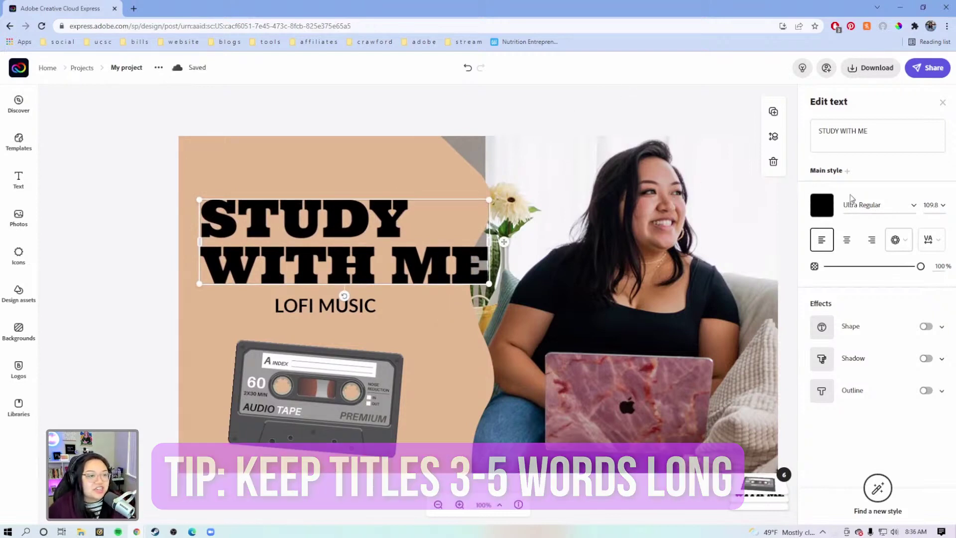
{"action": "left_click", "coordinate": [913, 207]}
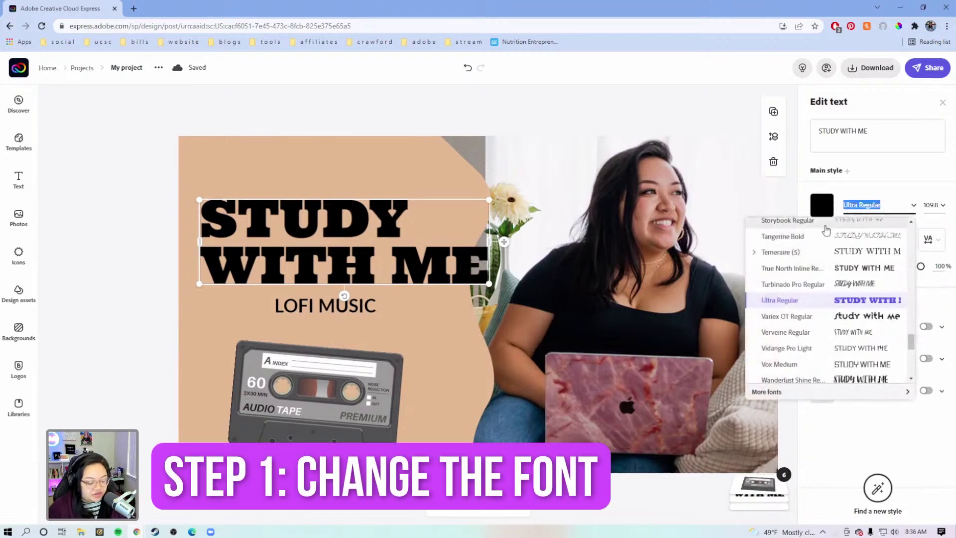
{"action": "type", "text": "O"}
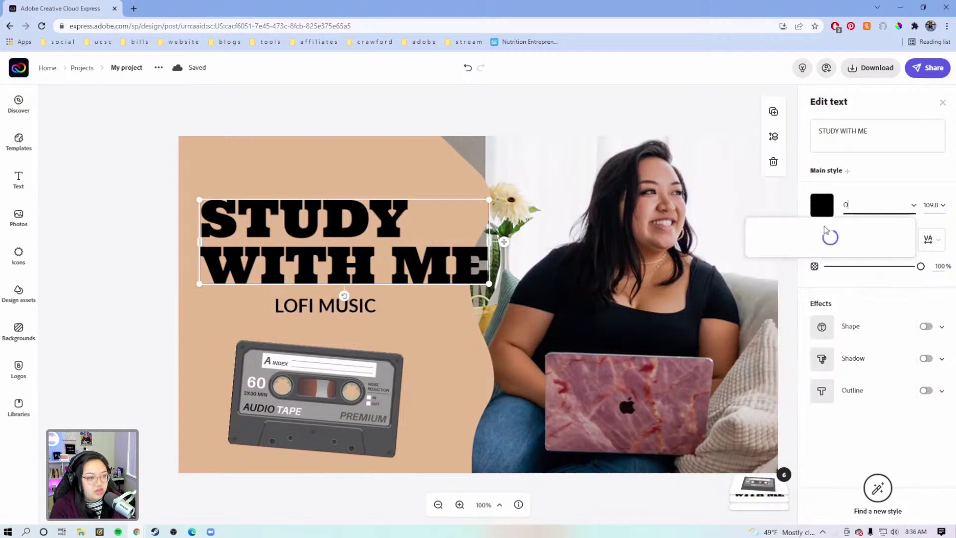
{"action": "type", "text": "PEN"}
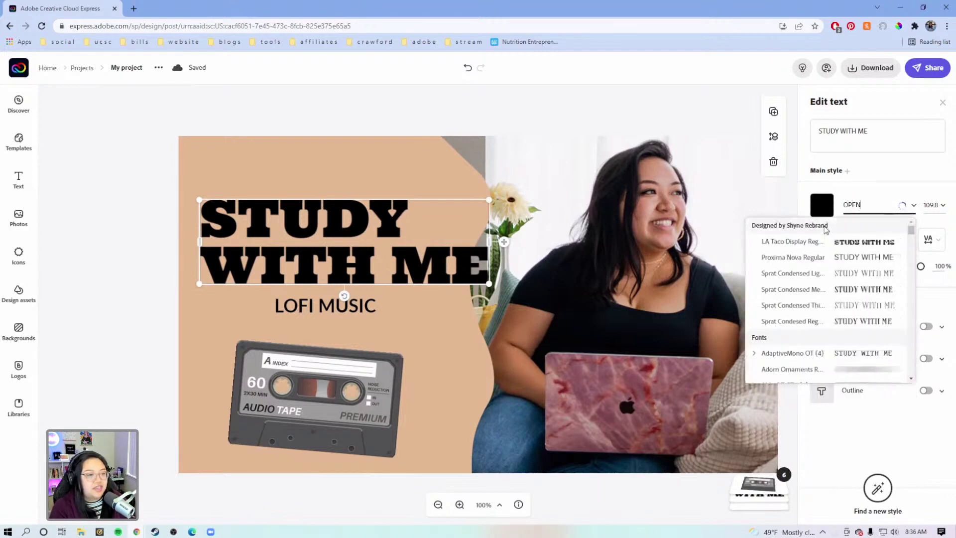
{"action": "type", "text": " SANS"}
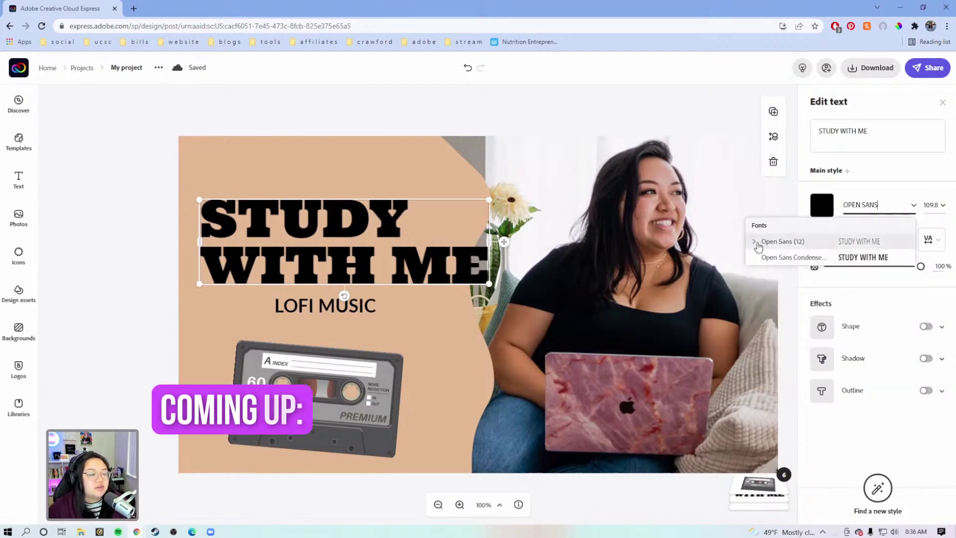
{"action": "left_click", "coordinate": [756, 243]}
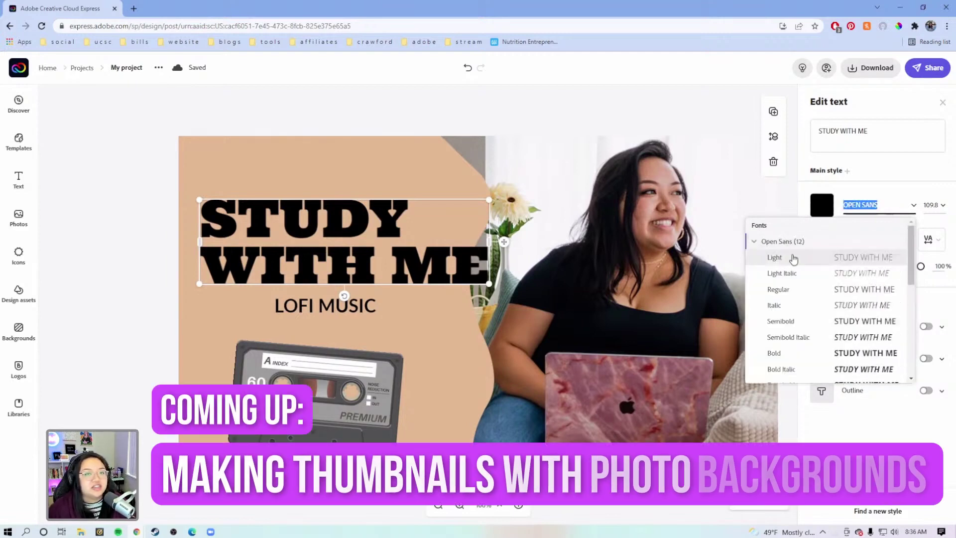
{"action": "scroll", "coordinate": [819, 281], "scroll_direction": "down", "scroll_amount": 2}
{"action": "scroll", "coordinate": [821, 286], "scroll_direction": "down", "scroll_amount": 1}
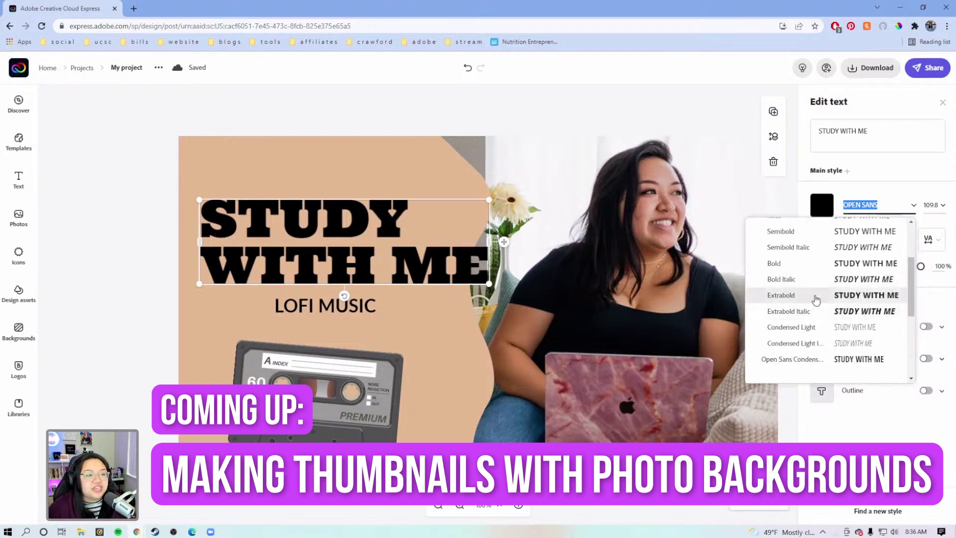
{"action": "left_click", "coordinate": [780, 296]}
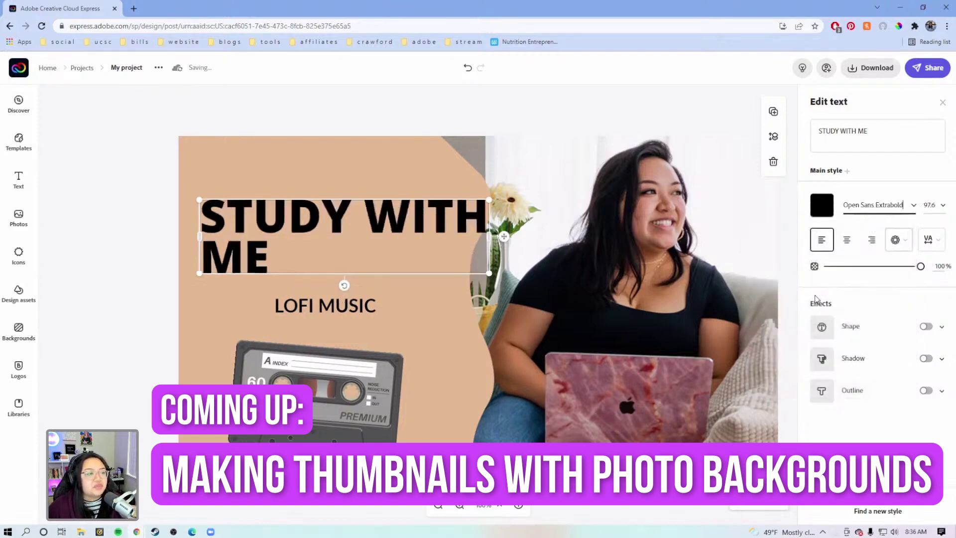
{"action": "left_click_drag", "start_coordinate": [489, 245], "coordinate": [489, 305]}
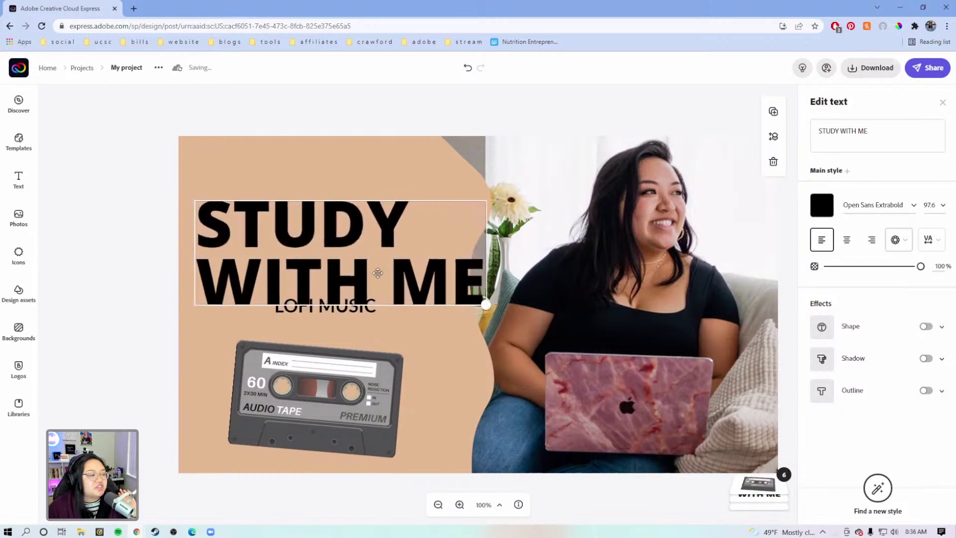
{"action": "left_click_drag", "start_coordinate": [319, 264], "coordinate": [315, 247]}
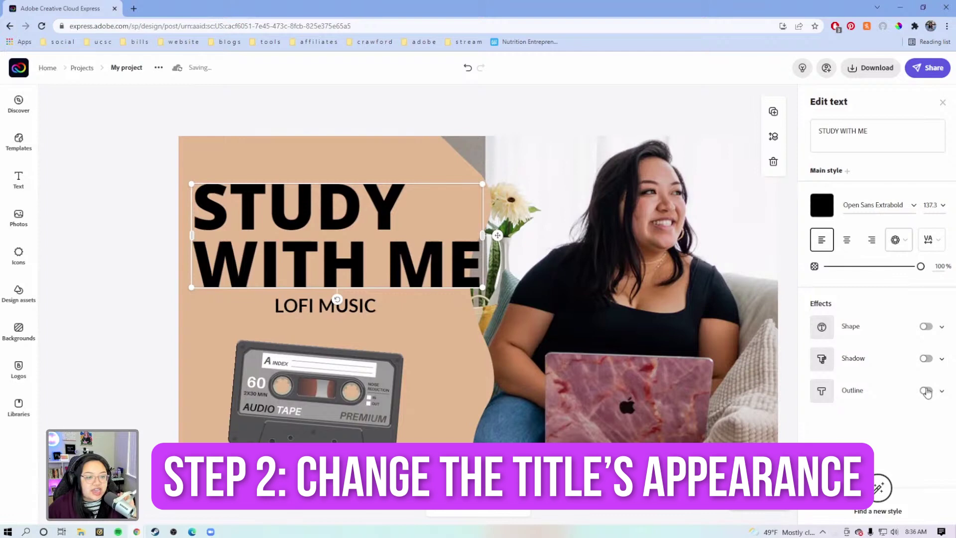
Add an outline and a shadow to the title and set its text color to white (#FFFFFF)
{"action": "left_click", "coordinate": [925, 391]}
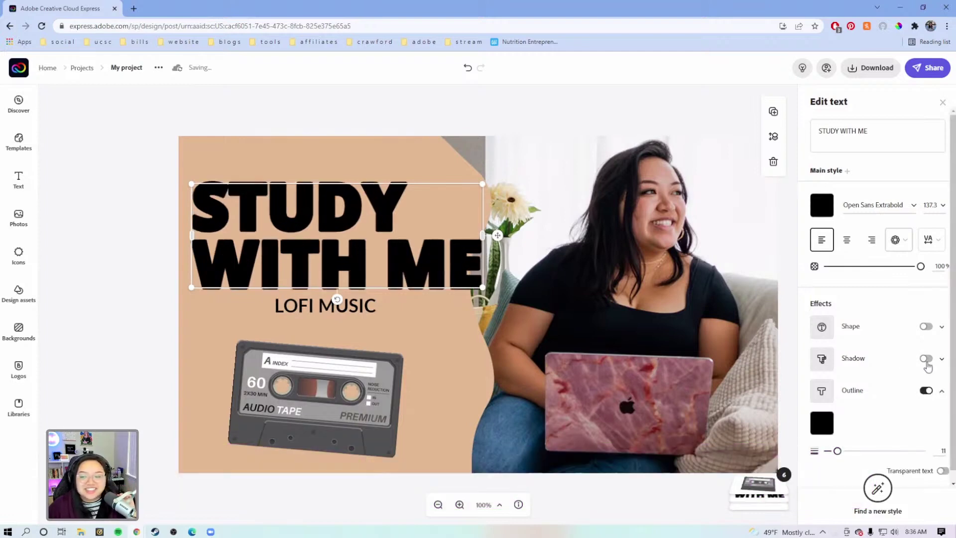
{"action": "left_click", "coordinate": [925, 359]}
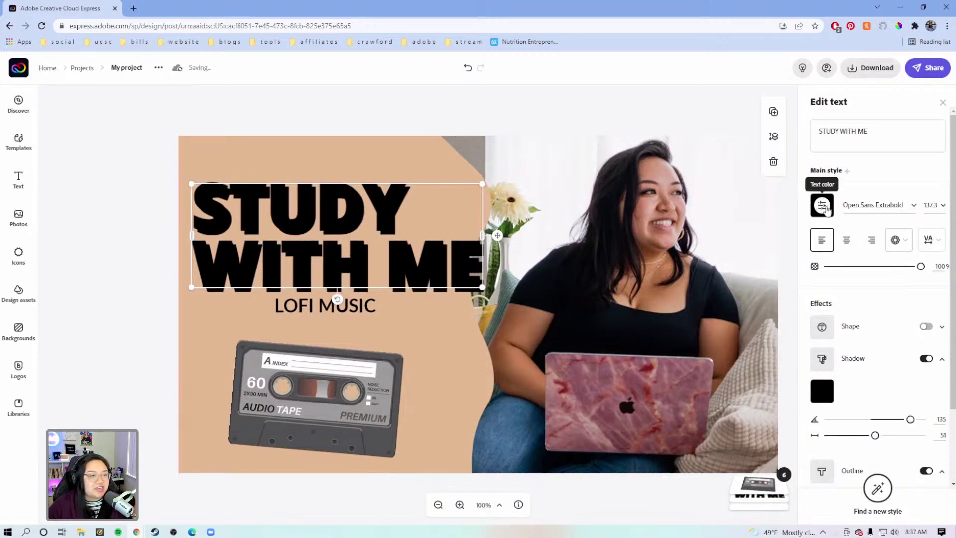
{"action": "left_click", "coordinate": [824, 207]}
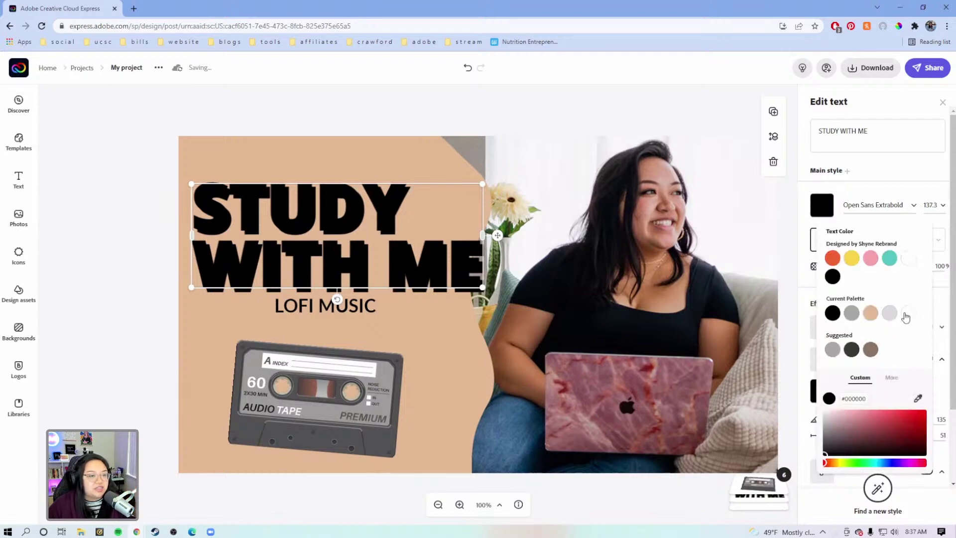
{"action": "left_click", "coordinate": [905, 315]}
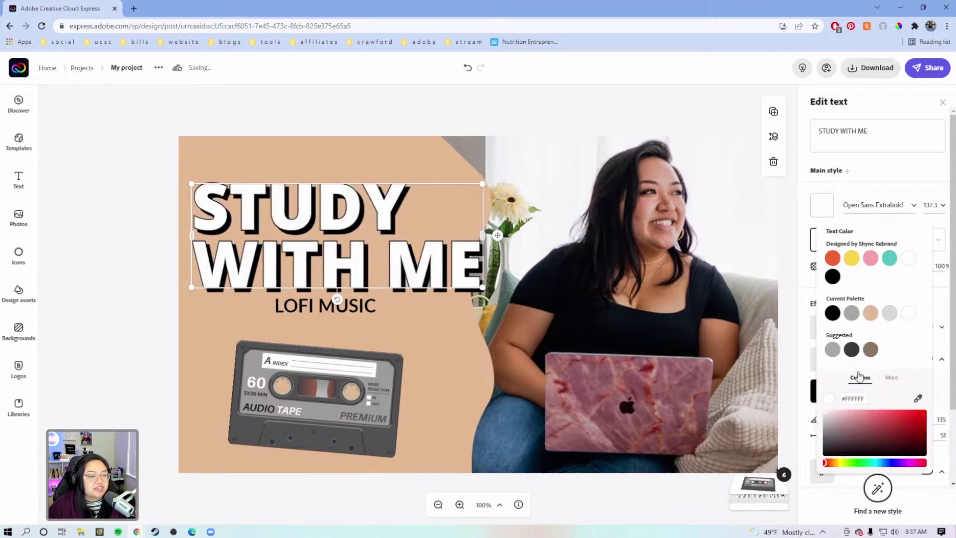
{"action": "left_click", "coordinate": [943, 286]}
Set the title's shadow color to the dusty pink AB7E81 by sampling the laptop cover with the eyedropper
{"action": "scroll", "coordinate": [840, 435], "scroll_direction": "down", "scroll_amount": 3}
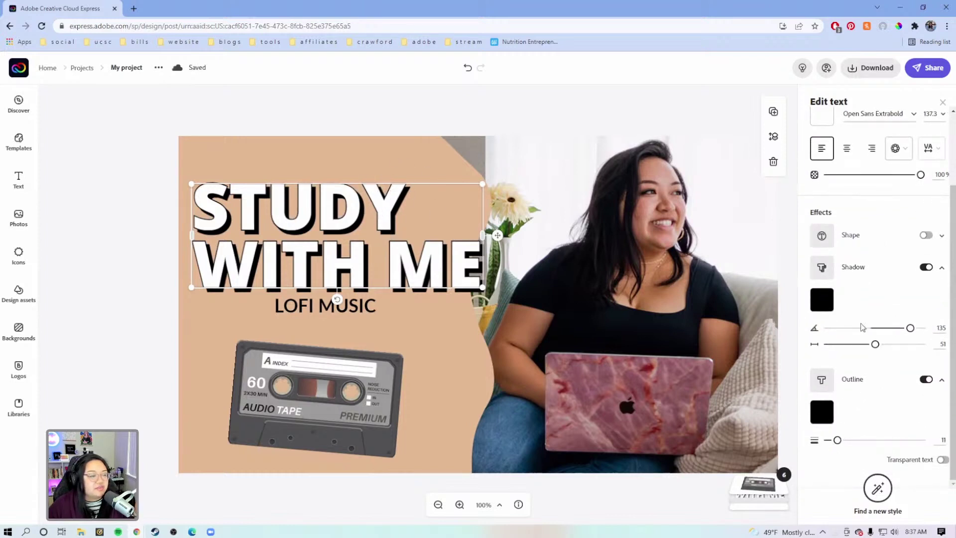
{"action": "scroll", "coordinate": [856, 274], "scroll_direction": "up", "scroll_amount": 1}
{"action": "scroll", "coordinate": [853, 258], "scroll_direction": "up", "scroll_amount": 1}
{"action": "scroll", "coordinate": [898, 363], "scroll_direction": "down", "scroll_amount": 2}
{"action": "left_click", "coordinate": [941, 380]}
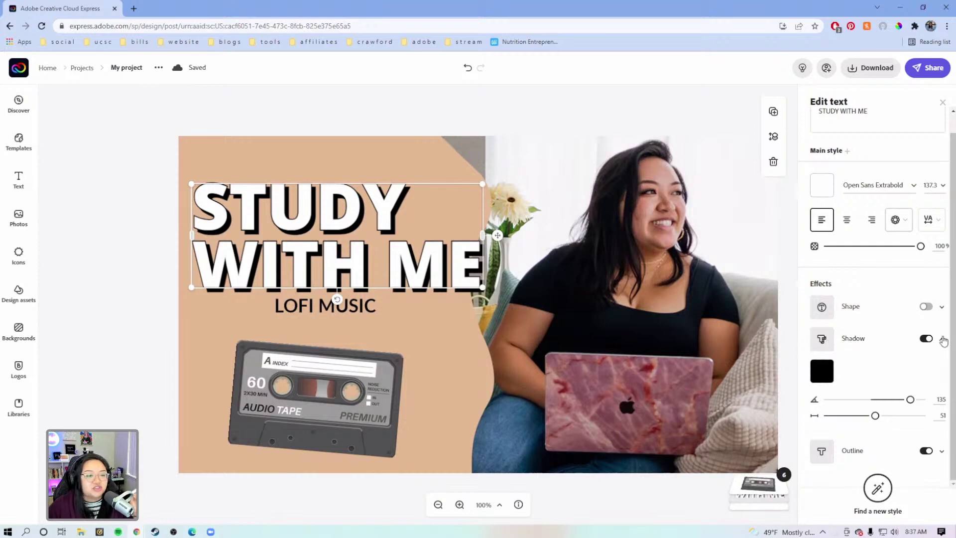
{"action": "left_click", "coordinate": [820, 371]}
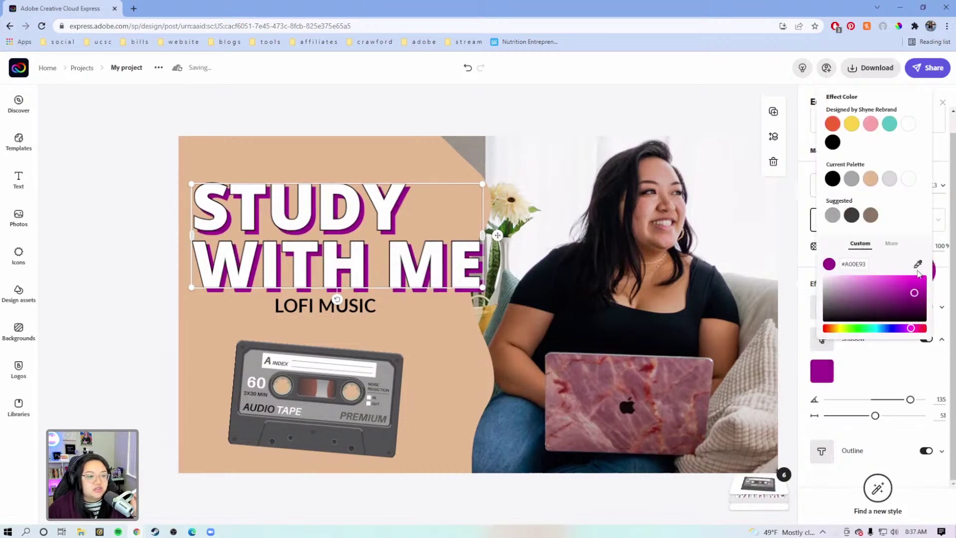
{"action": "left_click", "coordinate": [917, 264]}
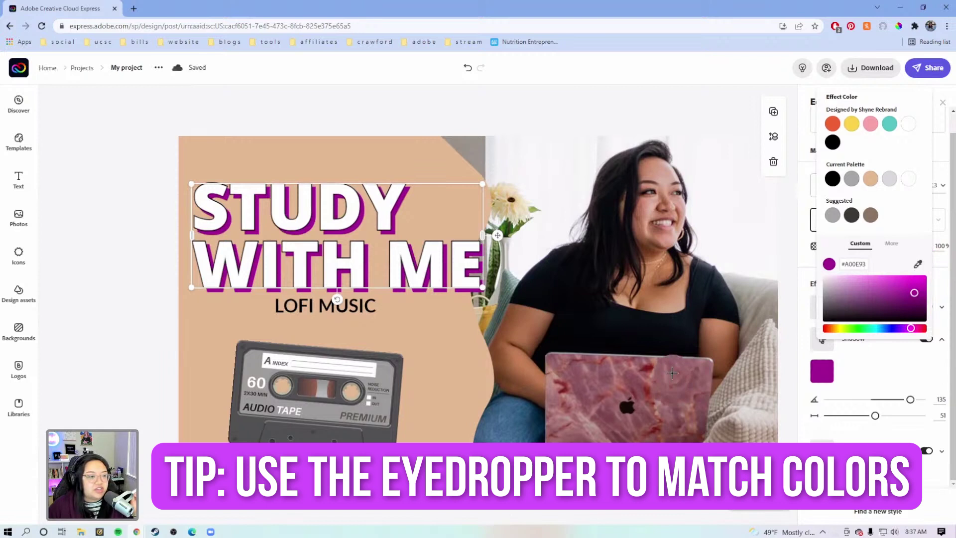
{"action": "left_click", "coordinate": [611, 369]}
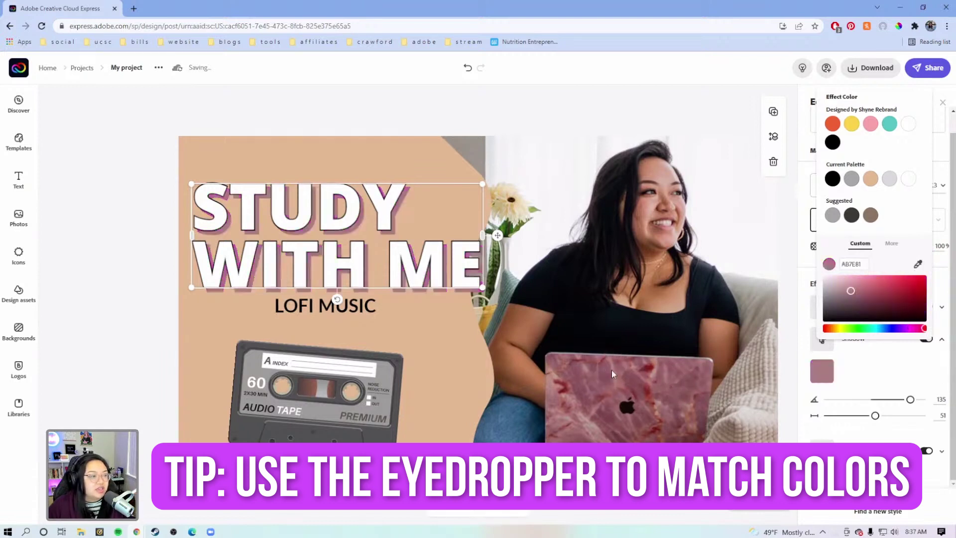
{"action": "left_click", "coordinate": [795, 277]}
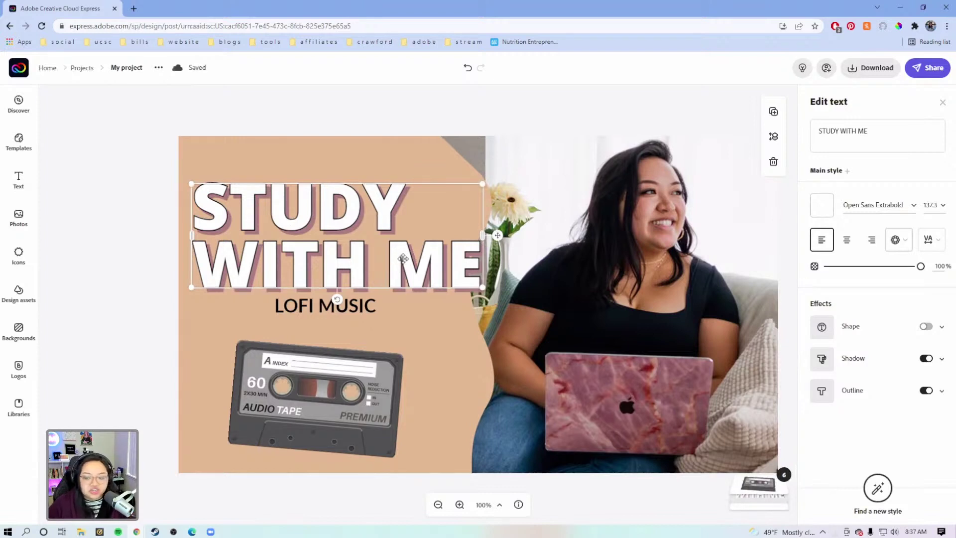
Compare the title with and without its shadow, and change the shadow color to a stronger magenta
{"action": "left_click", "coordinate": [926, 358]}
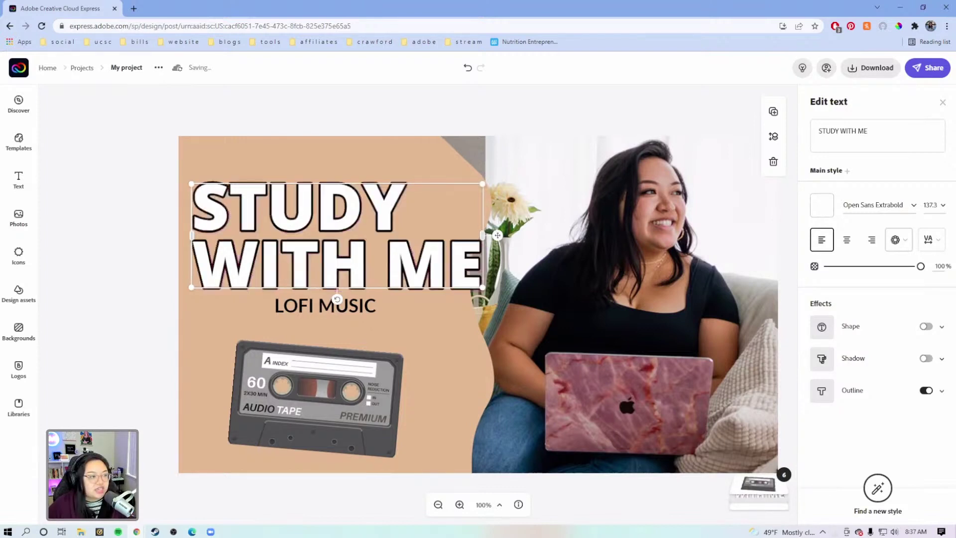
{"action": "left_click", "coordinate": [926, 358]}
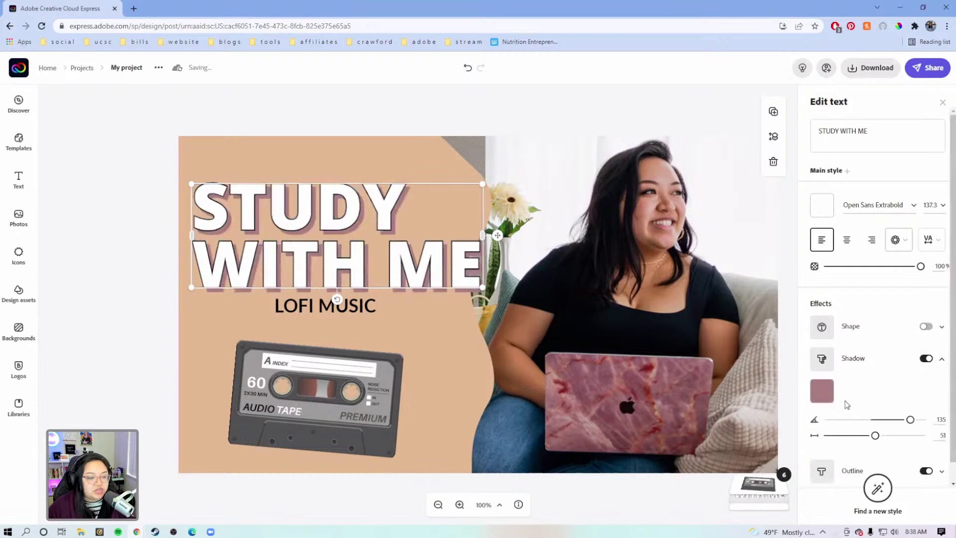
{"action": "left_click", "coordinate": [821, 390]}
{"action": "left_click_drag", "start_coordinate": [926, 348], "coordinate": [919, 307]}
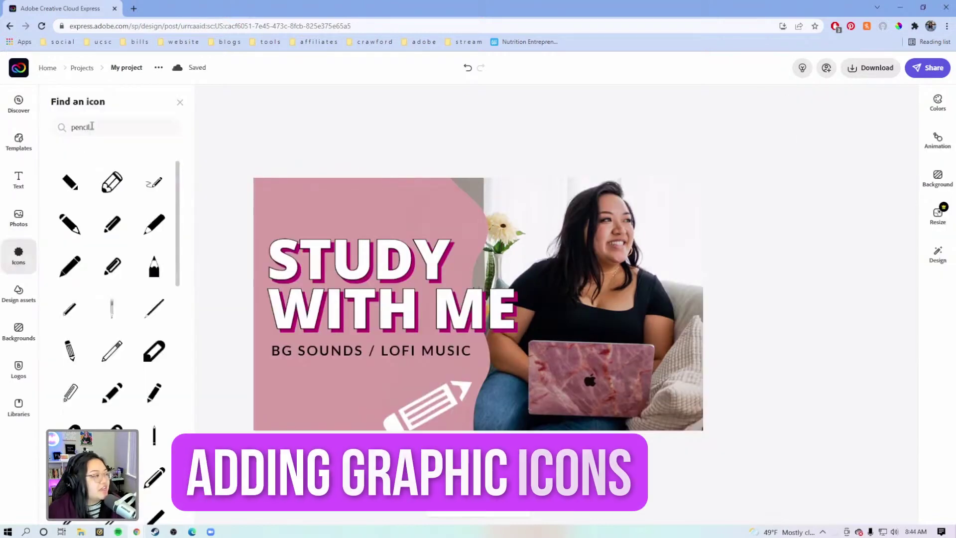
Search the icons for "notebook" and add the lined spiral notebook icon to the thumbnail
{"action": "left_click_drag", "start_coordinate": [92, 125], "coordinate": [68, 126]}
{"action": "type", "text": "no"}
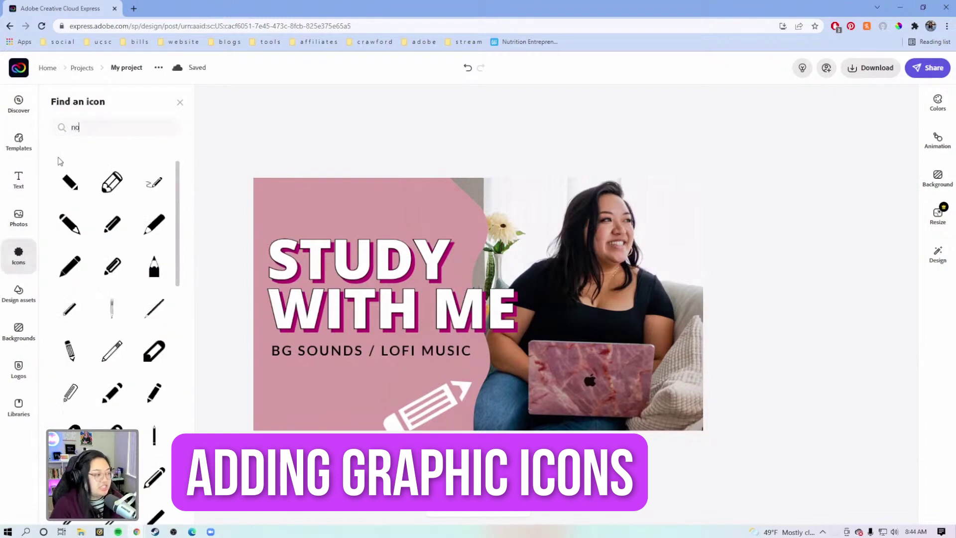
{"action": "type", "text": "tebook"}
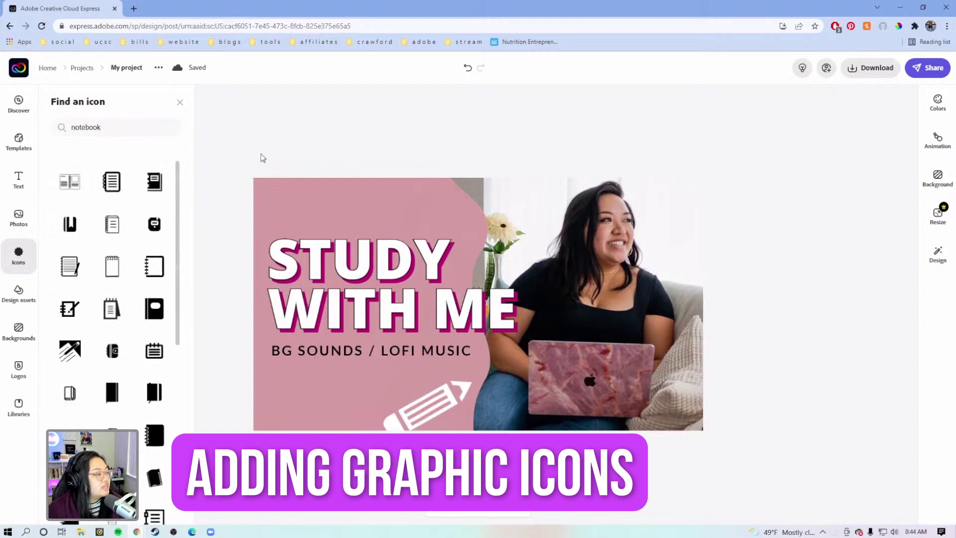
{"action": "left_click", "coordinate": [113, 199]}
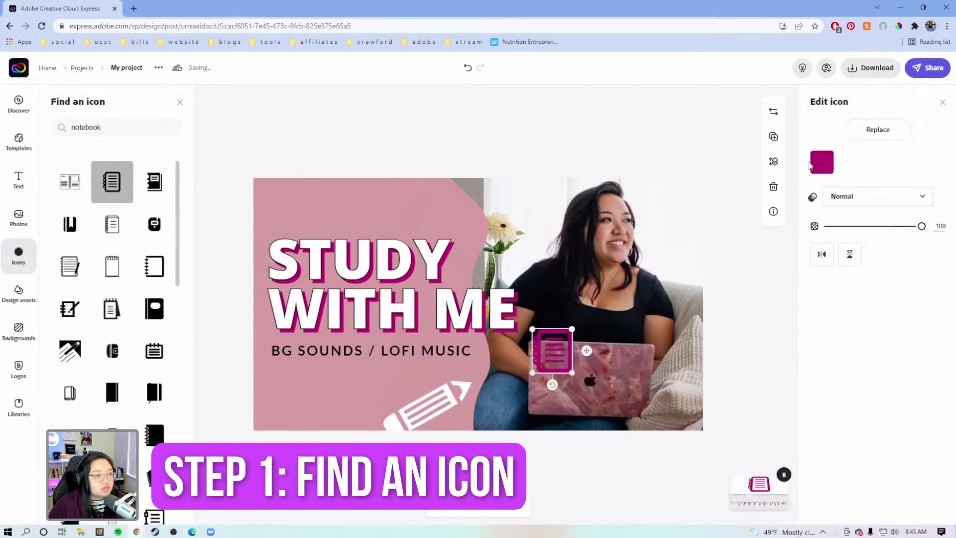
Color the notebook icon white, tilt it into the thumbnail's lower-left corner, and shift the pencil icon slightly down
{"action": "left_click", "coordinate": [821, 162]}
{"action": "left_click_drag", "start_coordinate": [878, 398], "coordinate": [792, 351]}
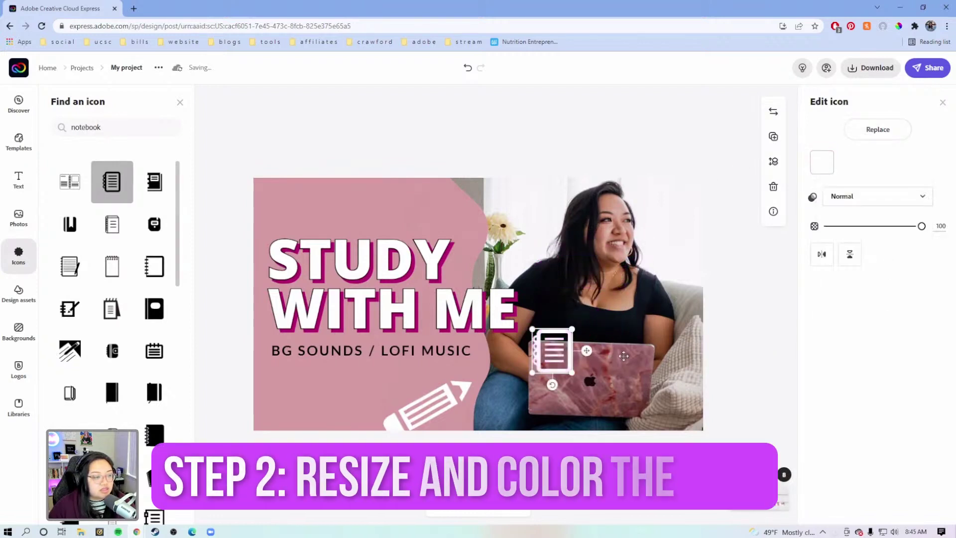
{"action": "left_click_drag", "start_coordinate": [559, 363], "coordinate": [326, 343]}
{"action": "left_click_drag", "start_coordinate": [309, 386], "coordinate": [287, 403]}
{"action": "left_click_drag", "start_coordinate": [417, 415], "coordinate": [412, 424]}
{"action": "left_click_drag", "start_coordinate": [294, 391], "coordinate": [294, 401]}
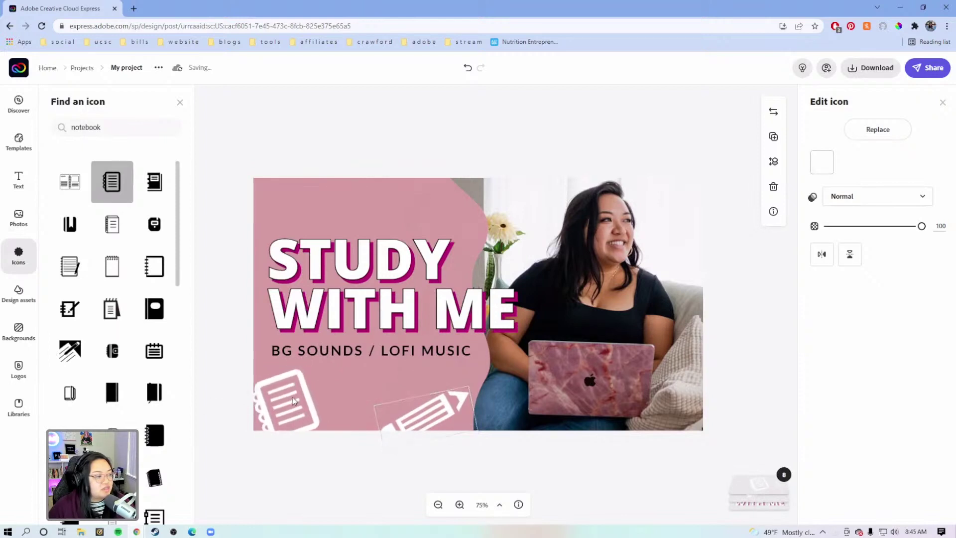
Search the icons for "headphones" and add the first outlined headphones icon to the thumbnail
{"action": "left_click", "coordinate": [124, 133]}
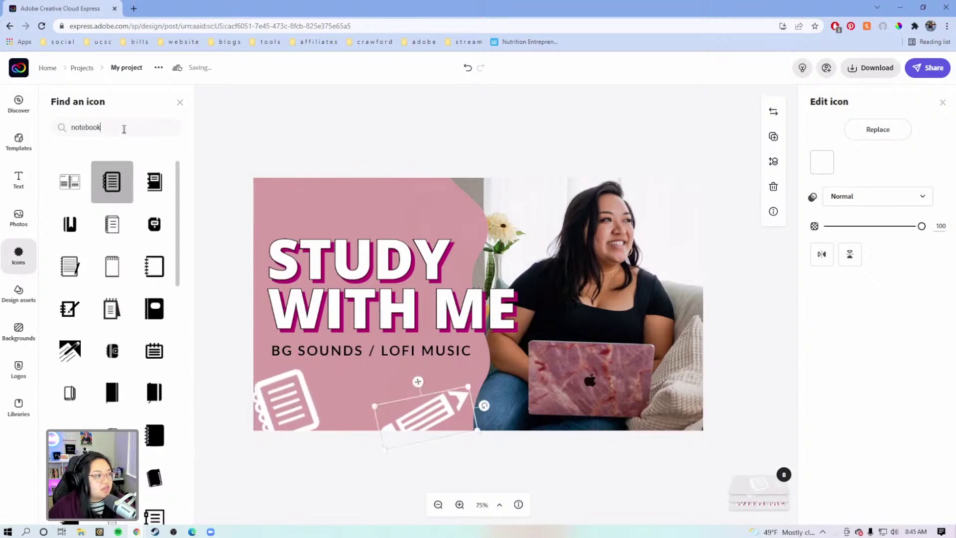
{"action": "left_click_drag", "start_coordinate": [128, 123], "coordinate": [43, 129]}
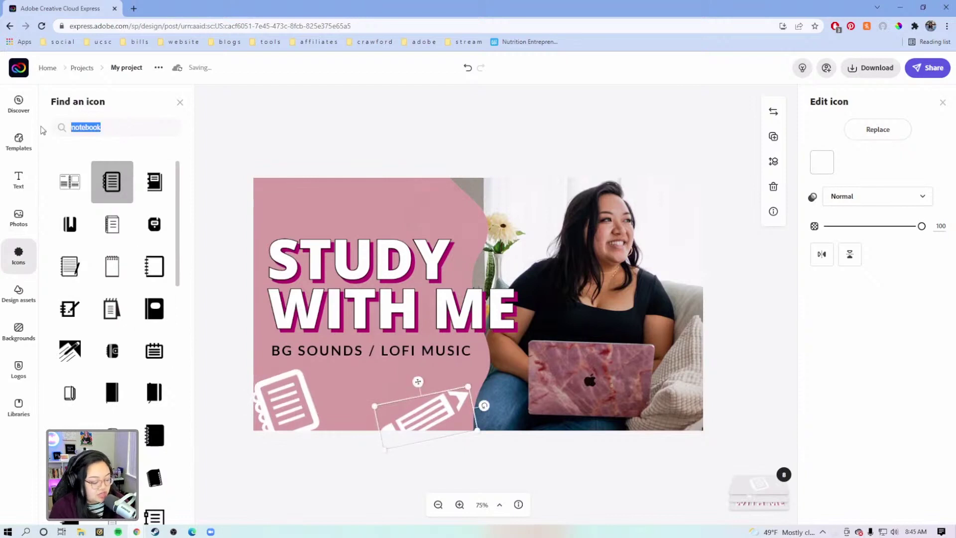
{"action": "type", "text": "headphones"}
{"action": "scroll", "coordinate": [114, 340], "scroll_direction": "down", "scroll_amount": 1}
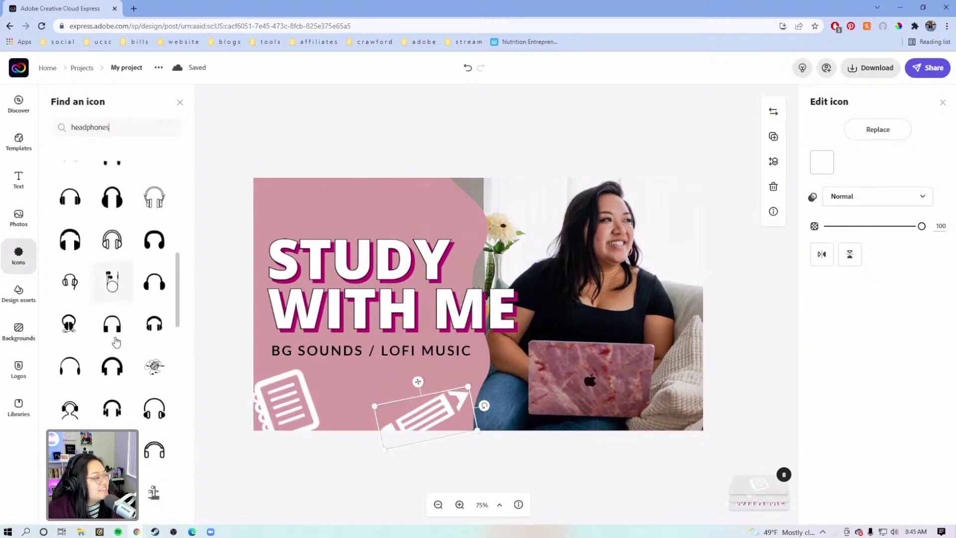
{"action": "scroll", "coordinate": [165, 377], "scroll_direction": "down", "scroll_amount": 2}
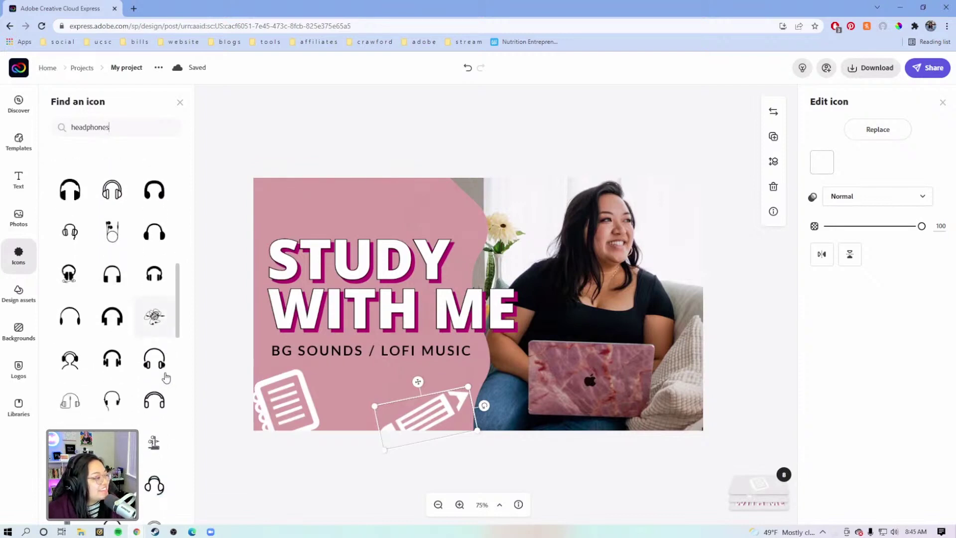
{"action": "scroll", "coordinate": [160, 361], "scroll_direction": "up", "scroll_amount": 5}
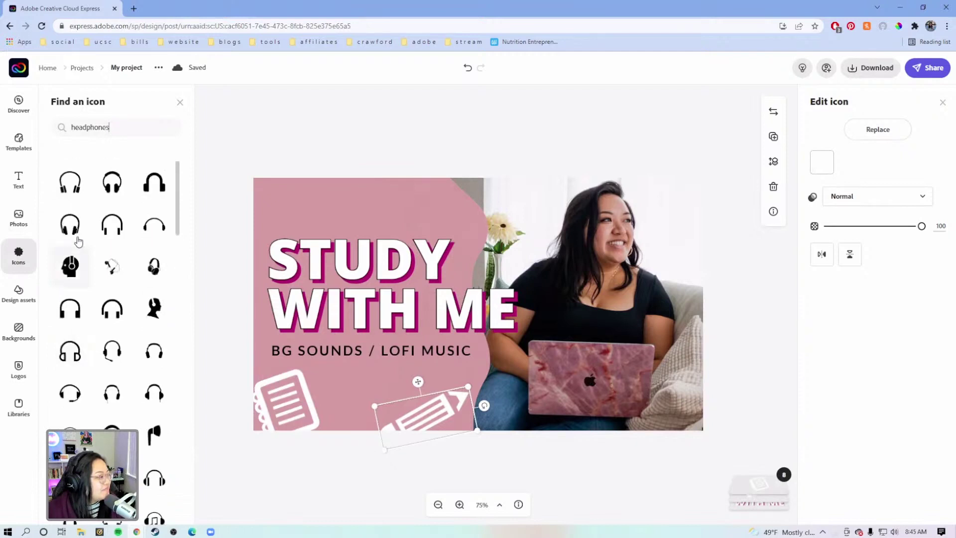
{"action": "left_click", "coordinate": [74, 180]}
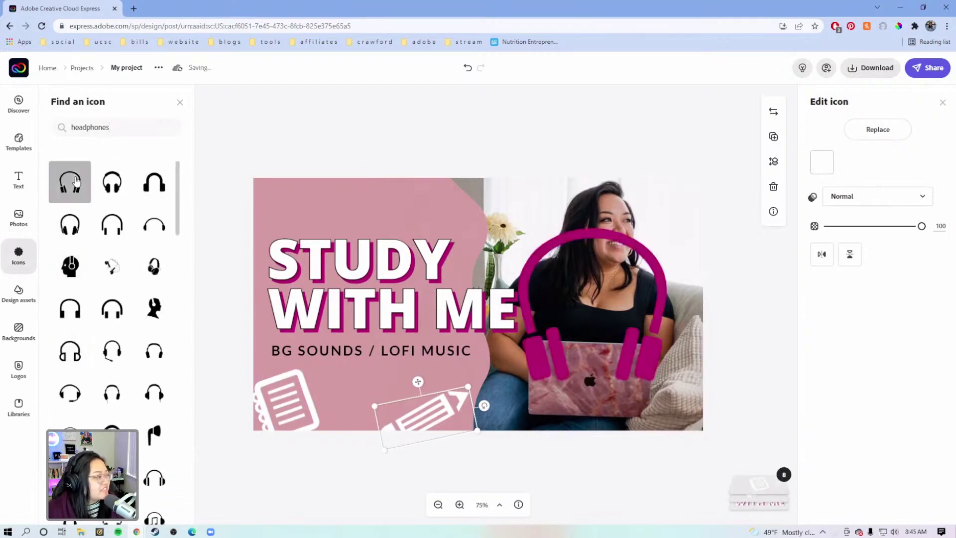
Color the headphones icon white (#FFFFFF), shrink and tilt it, and place it above the title, partly past the thumbnail's upper edge
{"action": "left_click", "coordinate": [821, 161]}
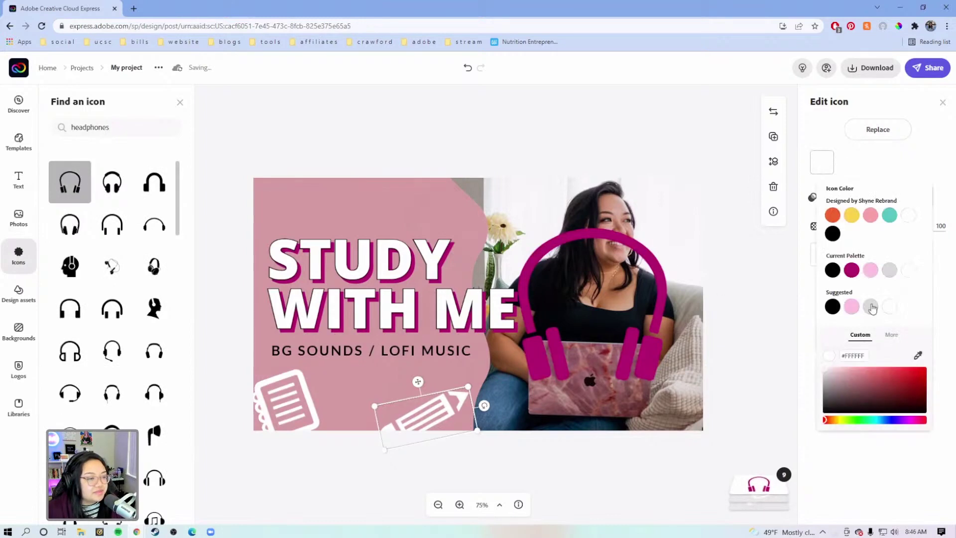
{"action": "left_click", "coordinate": [661, 295]}
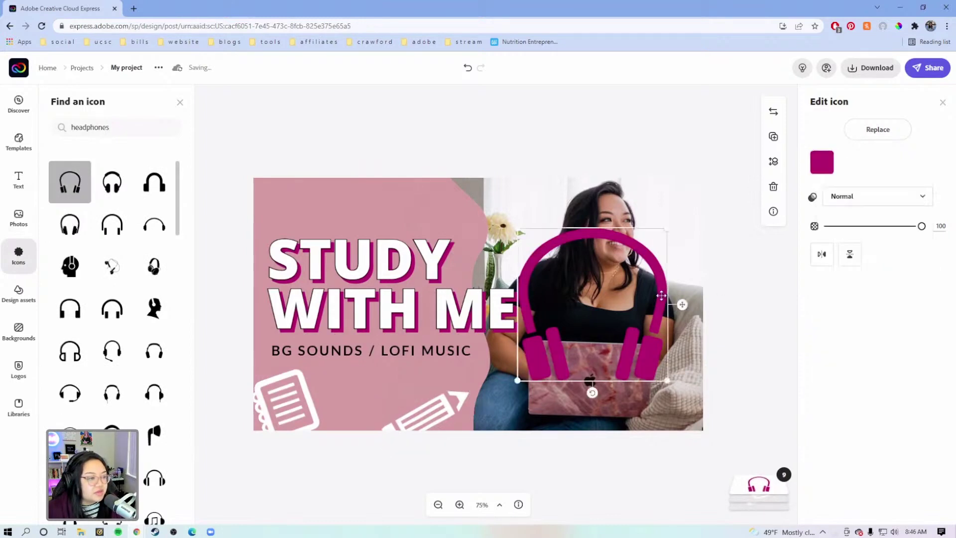
{"action": "left_click", "coordinate": [821, 161]}
{"action": "left_click", "coordinate": [906, 270]}
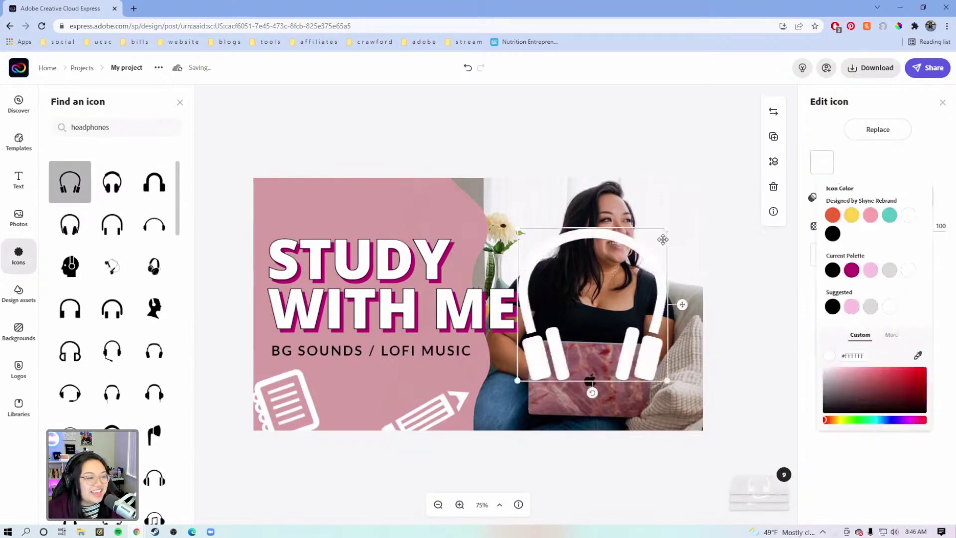
{"action": "left_click_drag", "start_coordinate": [666, 224], "coordinate": [400, 173]}
{"action": "left_click_drag", "start_coordinate": [379, 243], "coordinate": [348, 233]}
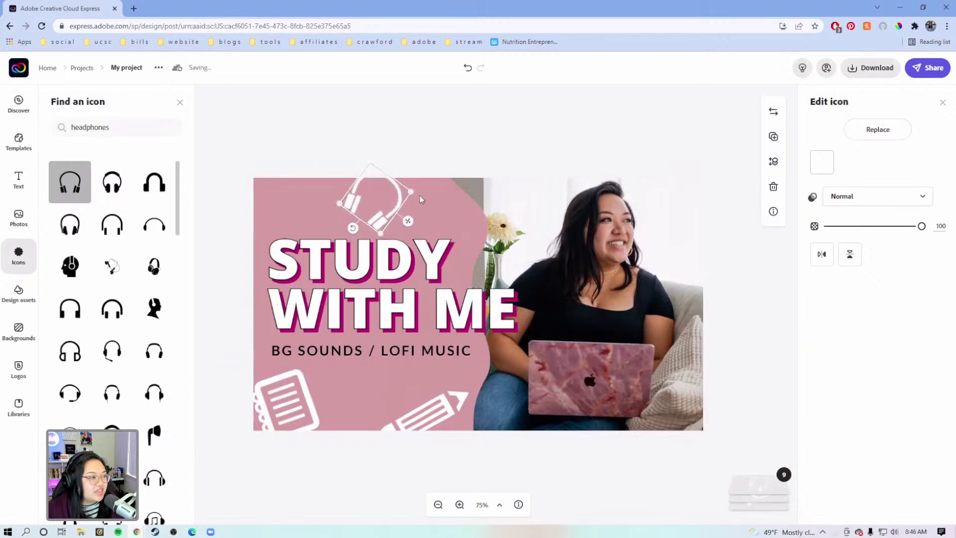
{"action": "left_click_drag", "start_coordinate": [411, 190], "coordinate": [433, 182]}
Enlarge the STUDY WITH ME title to 168.3 and widen the BG SOUNDS / LOFI MUSIC subtitle beneath it
{"action": "left_click", "coordinate": [308, 251]}
{"action": "left_click_drag", "start_coordinate": [266, 236], "coordinate": [281, 248]}
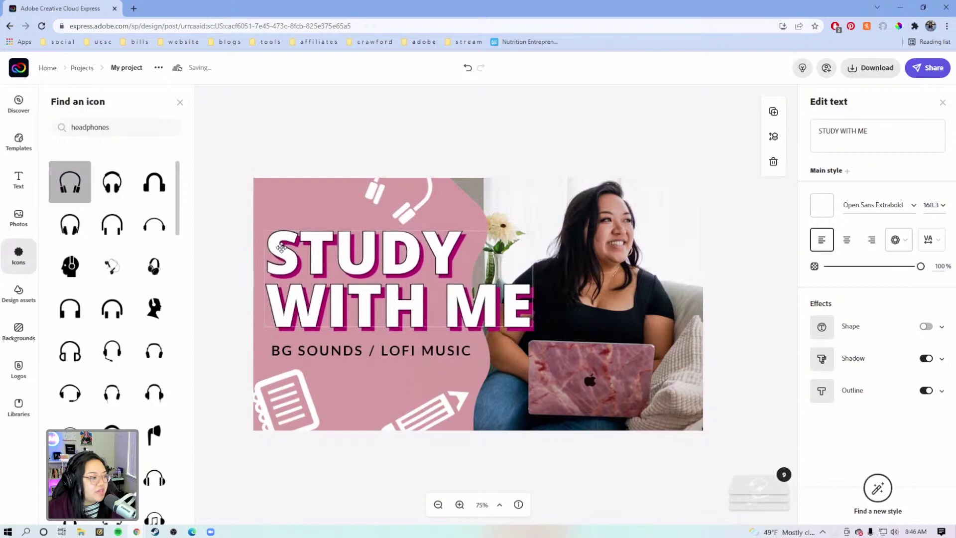
{"action": "left_click", "coordinate": [444, 354]}
{"action": "left_click_drag", "start_coordinate": [419, 354], "coordinate": [446, 354]}
{"action": "left_click_drag", "start_coordinate": [288, 343], "coordinate": [267, 345]}
Reposition the notebook and pencil icons along the thumbnail's lower edge and check the finished design at a small size
{"action": "left_click_drag", "start_coordinate": [278, 400], "coordinate": [270, 397]}
{"action": "left_click", "coordinate": [433, 411]}
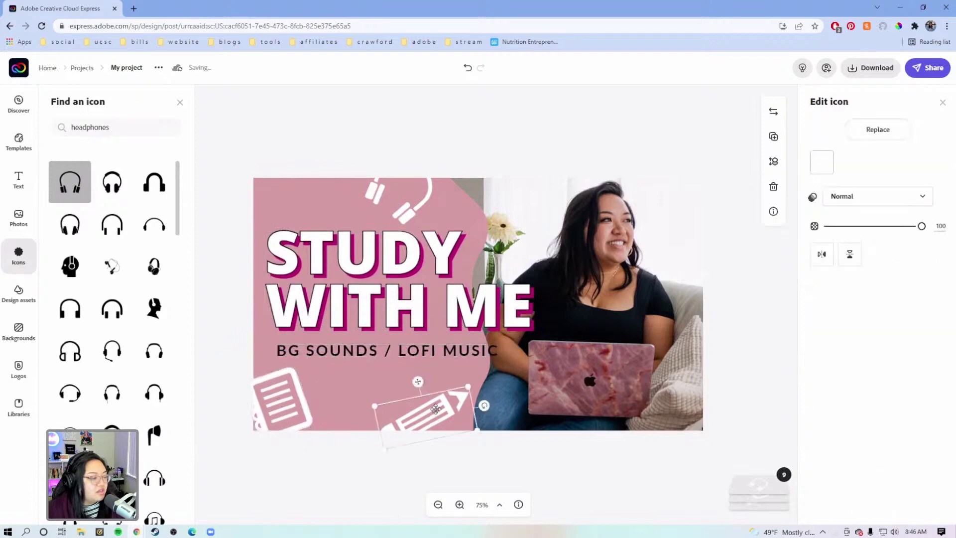
{"action": "mouse_move", "coordinate": [468, 386]}
{"action": "left_mouse_down"}
{"action": "mouse_move", "coordinate": [490, 369]}
{"action": "mouse_move", "coordinate": [461, 403]}
{"action": "left_mouse_up"}
{"action": "mouse_move", "coordinate": [294, 398]}
{"action": "left_mouse_down"}
{"action": "mouse_move", "coordinate": [314, 397]}
{"action": "mouse_move", "coordinate": [305, 404]}
{"action": "left_mouse_up"}
{"action": "left_click", "coordinate": [447, 491]}
{"action": "left_click", "coordinate": [439, 504]}
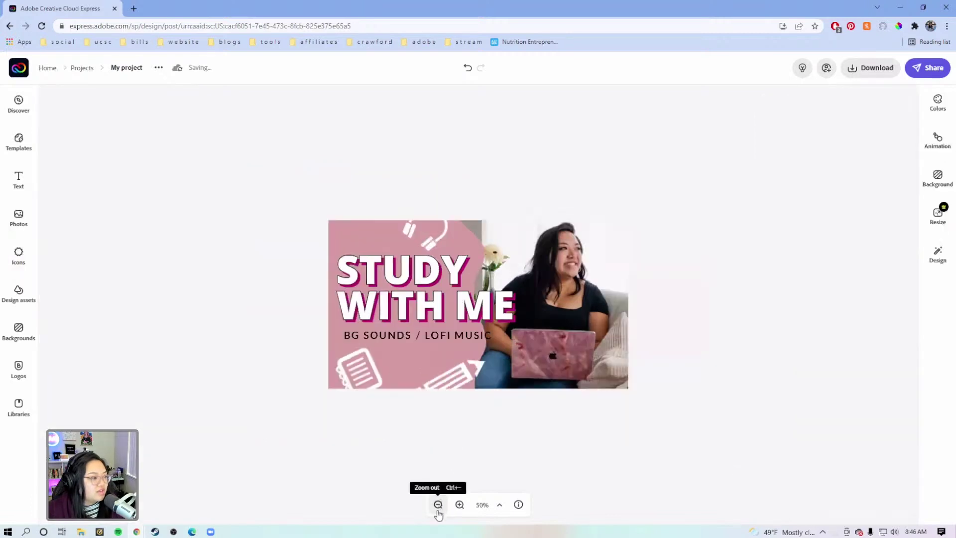
{"action": "left_click", "coordinate": [438, 504]}
{"action": "left_click", "coordinate": [437, 504]}
{"action": "left_click", "coordinate": [460, 504]}
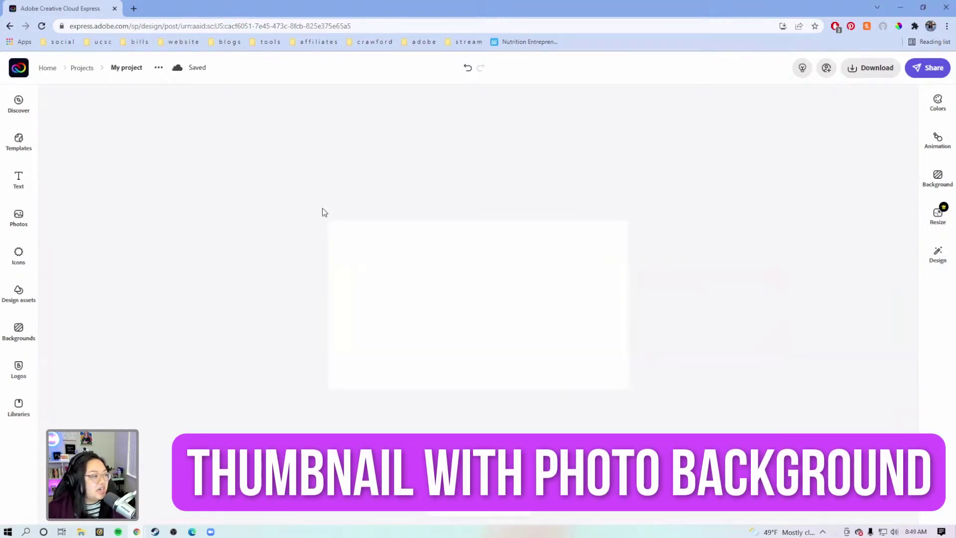
Import the kitchen photo of the woman holding a camera on a tripod from the Lightroom album BRAND 2022
{"action": "left_click", "coordinate": [19, 217]}
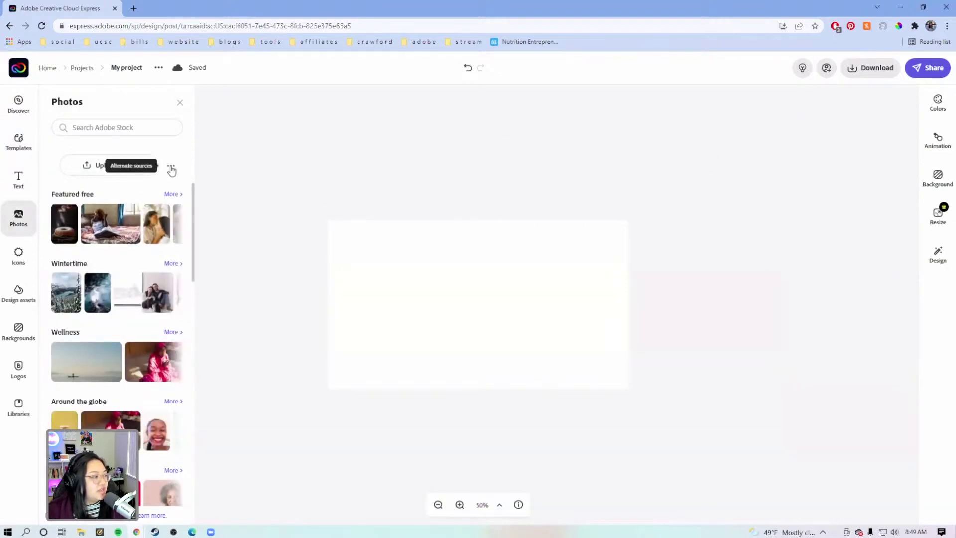
{"action": "left_click", "coordinate": [171, 170]}
{"action": "left_click", "coordinate": [129, 206]}
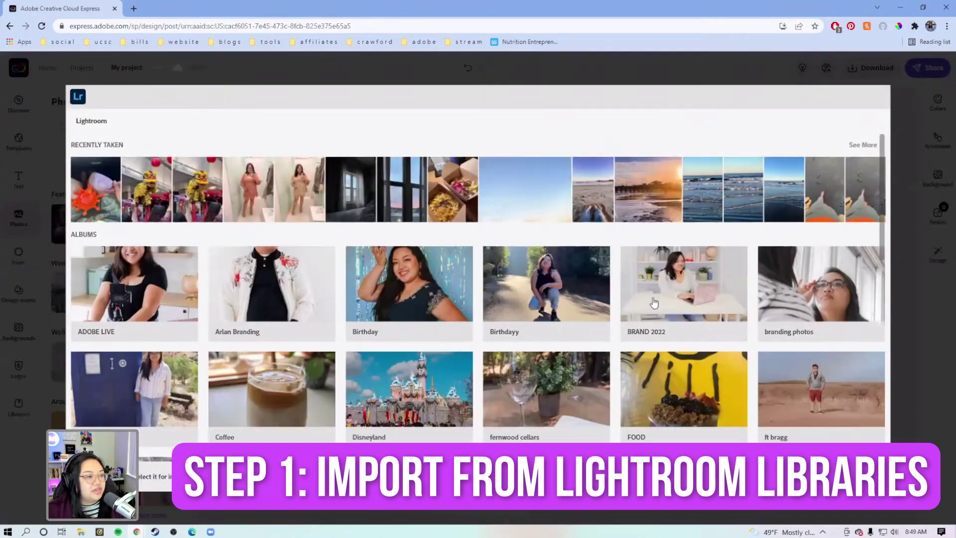
{"action": "left_click", "coordinate": [653, 302]}
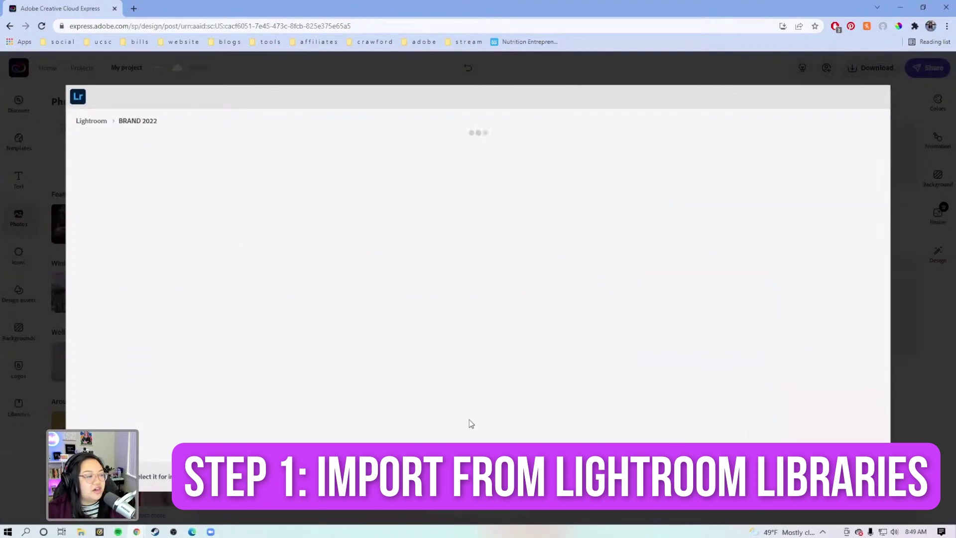
{"action": "scroll", "coordinate": [780, 229], "scroll_direction": "down", "scroll_amount": 2}
{"action": "scroll", "coordinate": [779, 229], "scroll_direction": "down", "scroll_amount": 5}
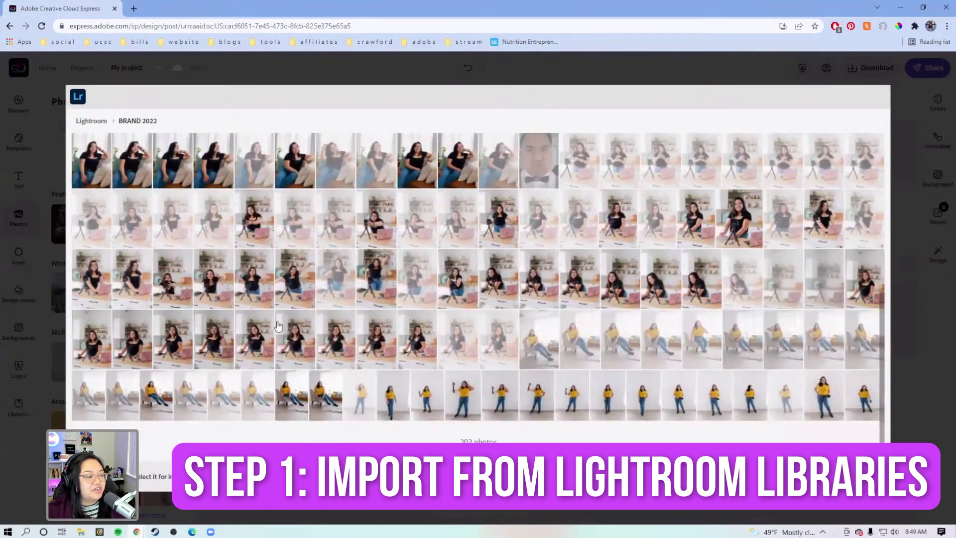
{"action": "left_click", "coordinate": [278, 326]}
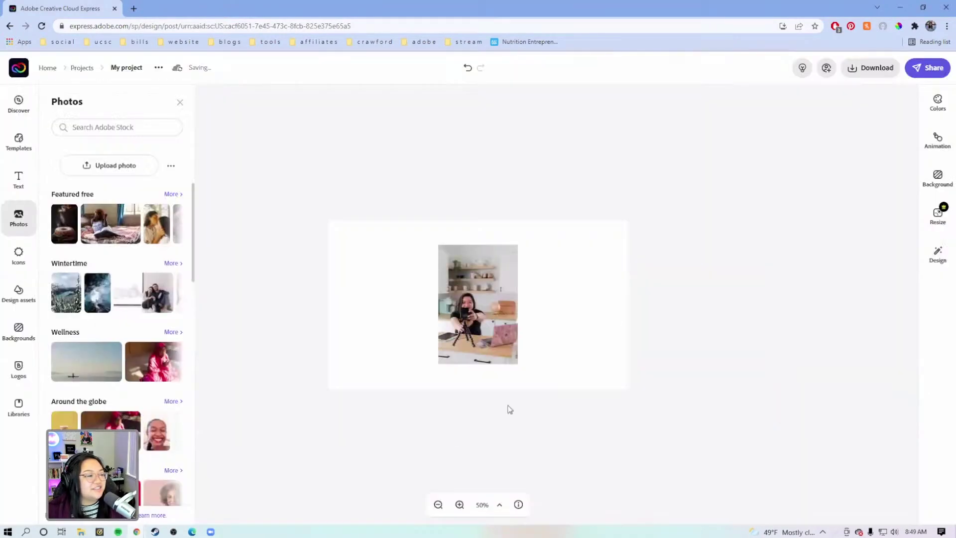
Turn the imported kitchen photo into the thumbnail's full background
{"action": "left_click", "coordinate": [459, 504]}
{"action": "left_click", "coordinate": [491, 284]}
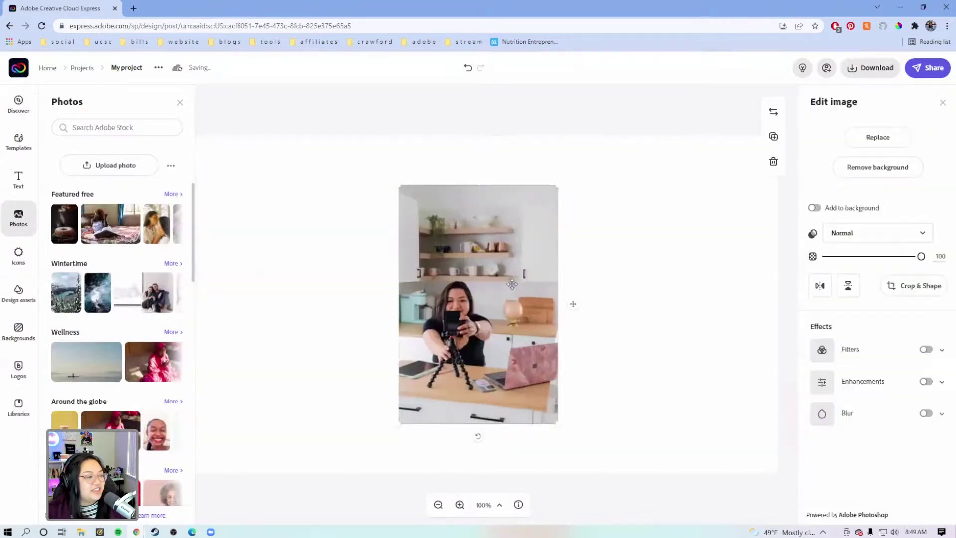
{"action": "left_click", "coordinate": [438, 504]}
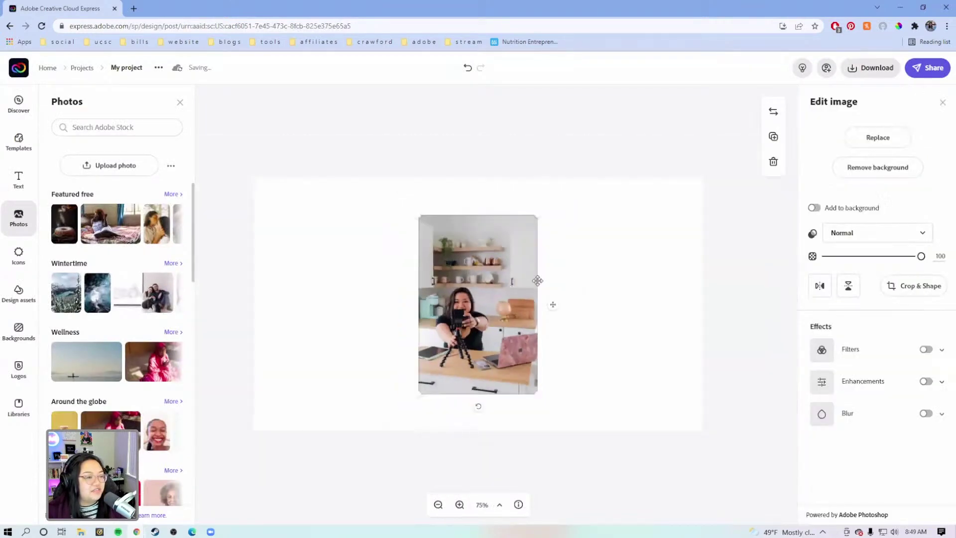
{"action": "left_click", "coordinate": [814, 208]}
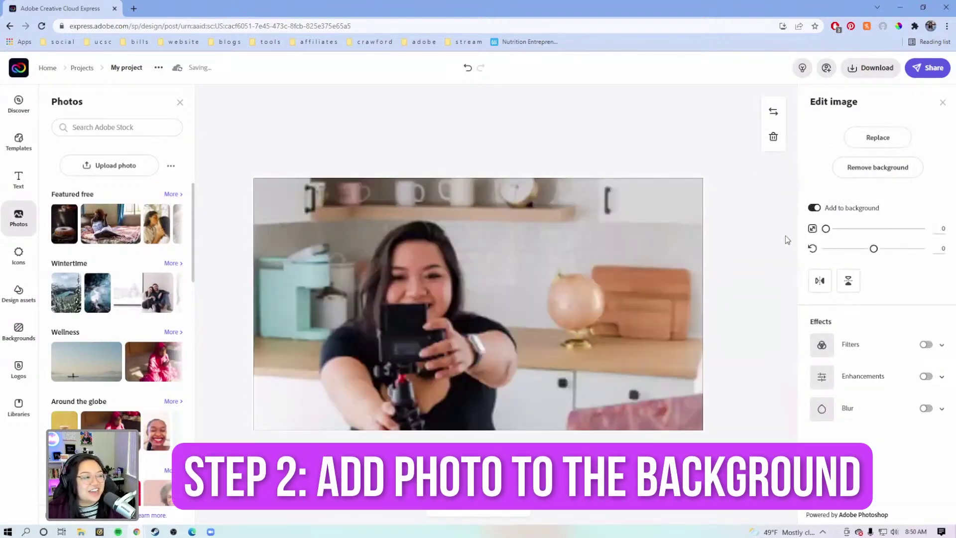
Set the background photo's scale to 2 and reposition it so the woman fills the left half of the thumbnail
{"action": "left_click_drag", "start_coordinate": [567, 264], "coordinate": [563, 165]}
{"action": "left_click_drag", "start_coordinate": [562, 287], "coordinate": [612, 260]}
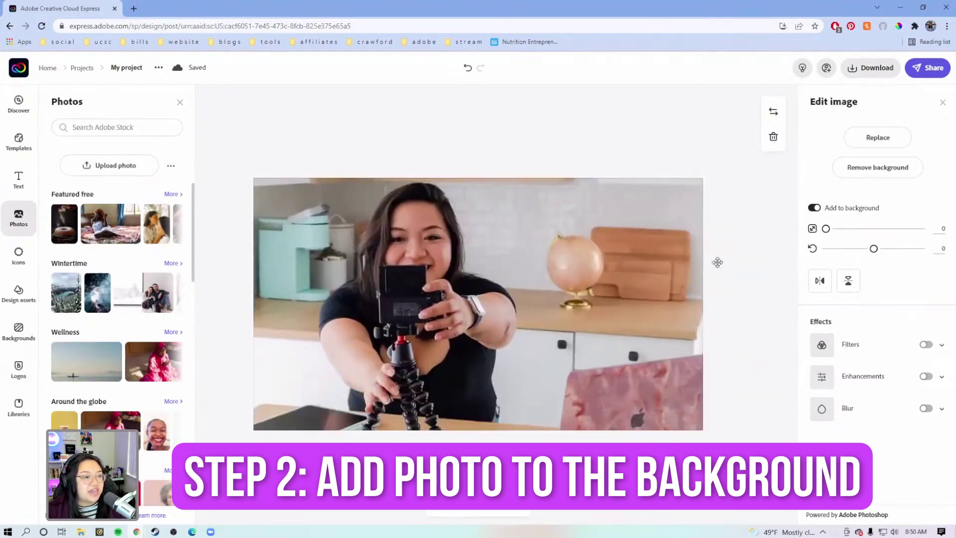
{"action": "left_click_drag", "start_coordinate": [830, 229], "coordinate": [827, 229]}
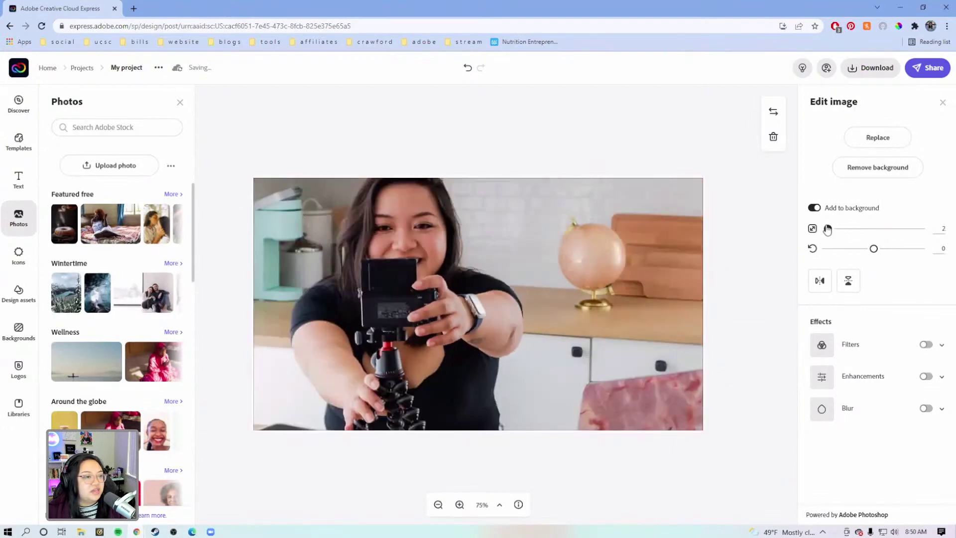
{"action": "left_click_drag", "start_coordinate": [556, 264], "coordinate": [533, 284]}
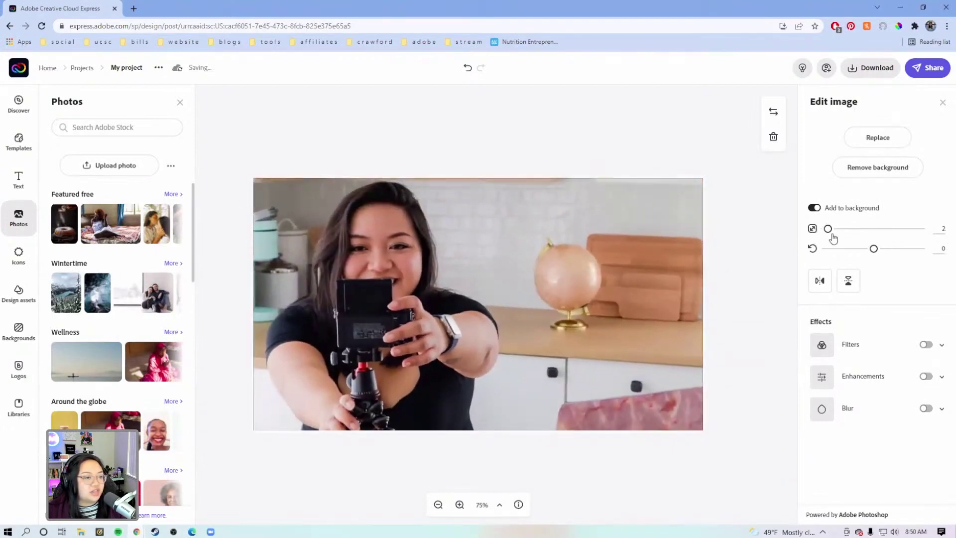
{"action": "left_click", "coordinate": [746, 244]}
Add a text box over the kitchen wall beside the woman reading CREATIVE CLOUD EXPRESS on three lines
{"action": "left_click", "coordinate": [20, 182]}
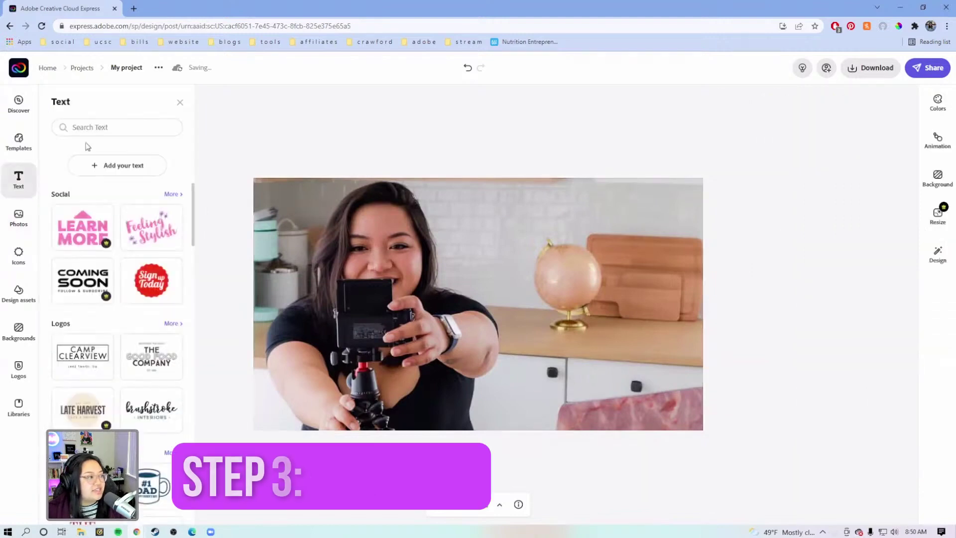
{"action": "left_click", "coordinate": [124, 166]}
{"action": "left_click_drag", "start_coordinate": [417, 307], "coordinate": [493, 242]}
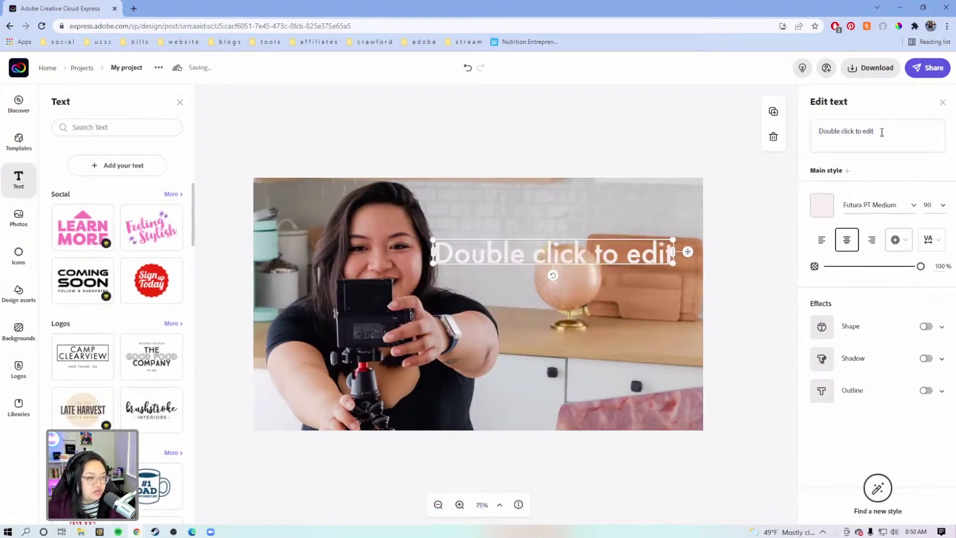
{"action": "triple_click", "coordinate": [846, 131]}
{"action": "type", "text": "Cr"}
{"action": "key", "text": "BackSpace"}
{"action": "type", "text": "REATIV"}
{"action": "type", "text": "E "}
{"action": "type", "text": "CLOUD"}
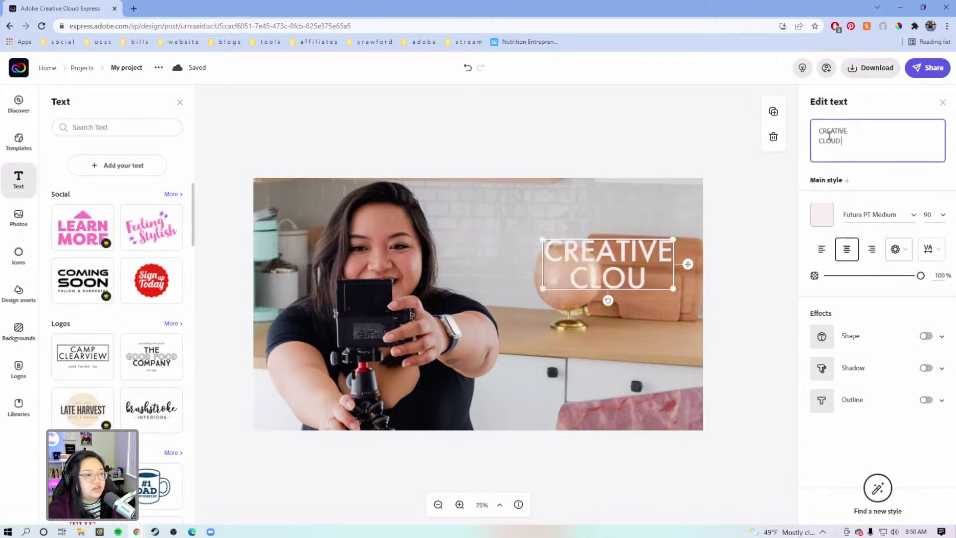
{"action": "key", "text": "Return"}
{"action": "type", "text": "EXPRESS"}
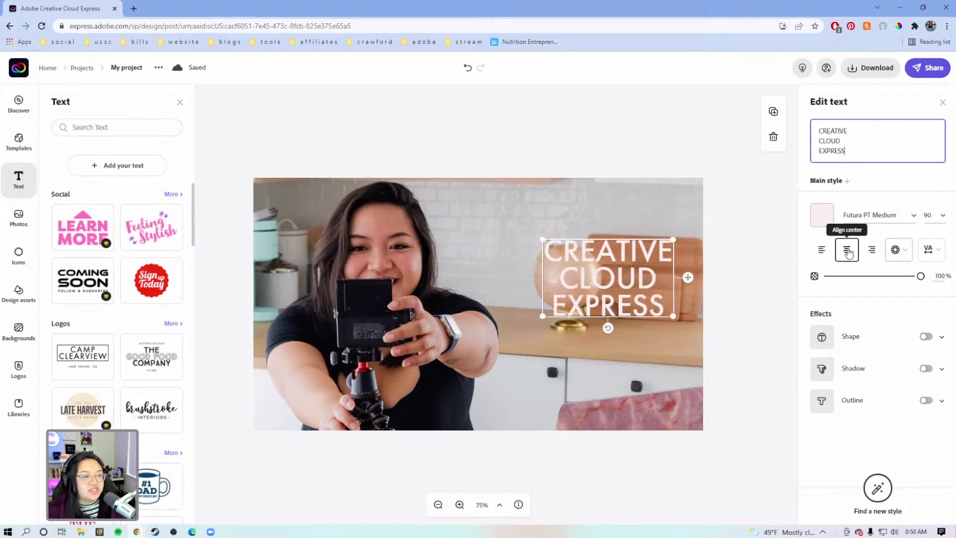
Left-align the CREATIVE CLOUD EXPRESS text, enlarge it to 120.5, and move it closer to the woman
{"action": "left_click", "coordinate": [821, 249]}
{"action": "left_click_drag", "start_coordinate": [668, 238], "coordinate": [715, 188]}
{"action": "left_click_drag", "start_coordinate": [624, 241], "coordinate": [559, 268]}
Set the CREATIVE CLOUD EXPRESS text in Open Sans Extrabold, enlarge it to 122.2, and reposition it beside the woman
{"action": "left_click", "coordinate": [874, 215]}
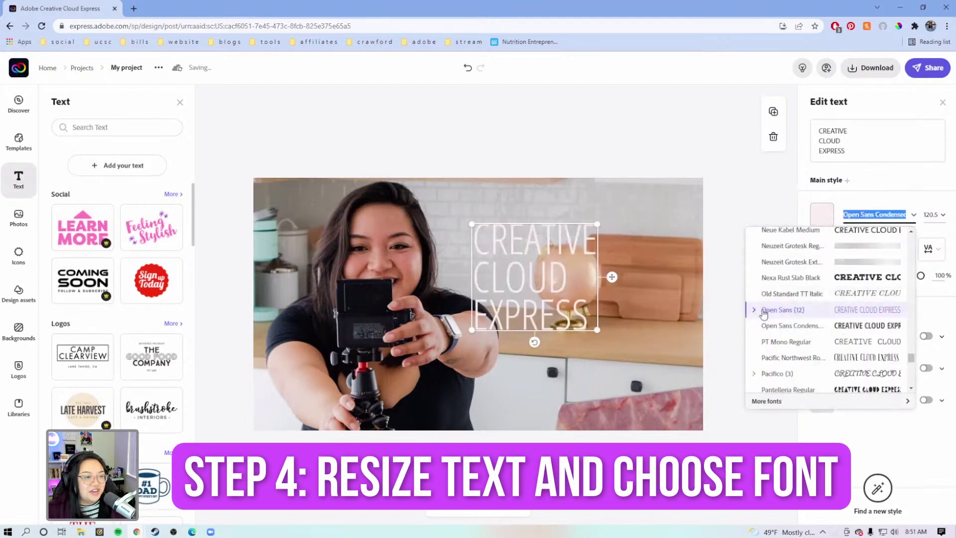
{"action": "left_click", "coordinate": [763, 311]}
{"action": "scroll", "coordinate": [761, 316], "scroll_direction": "down", "scroll_amount": 3}
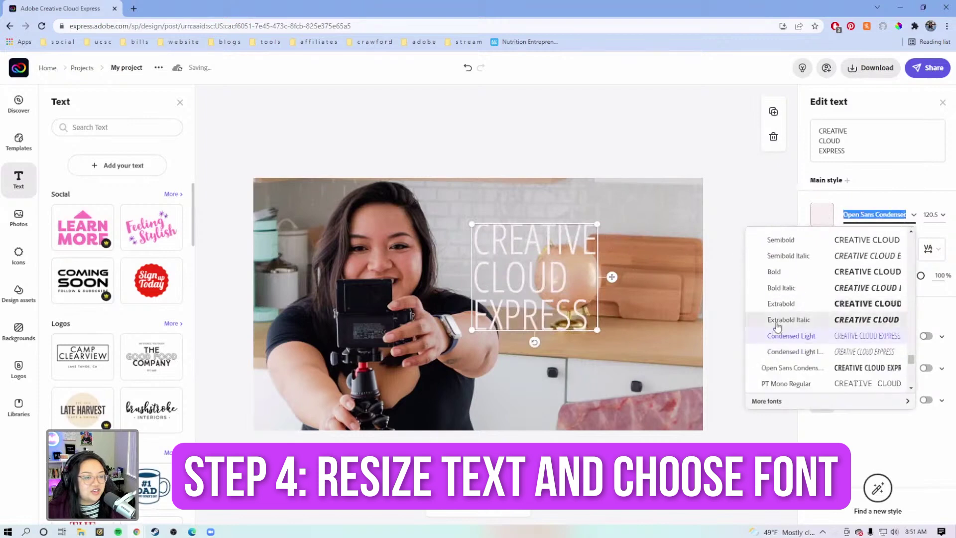
{"action": "left_click", "coordinate": [789, 309]}
{"action": "left_click_drag", "start_coordinate": [652, 230], "coordinate": [677, 216]}
{"action": "left_click_drag", "start_coordinate": [628, 250], "coordinate": [633, 253]}
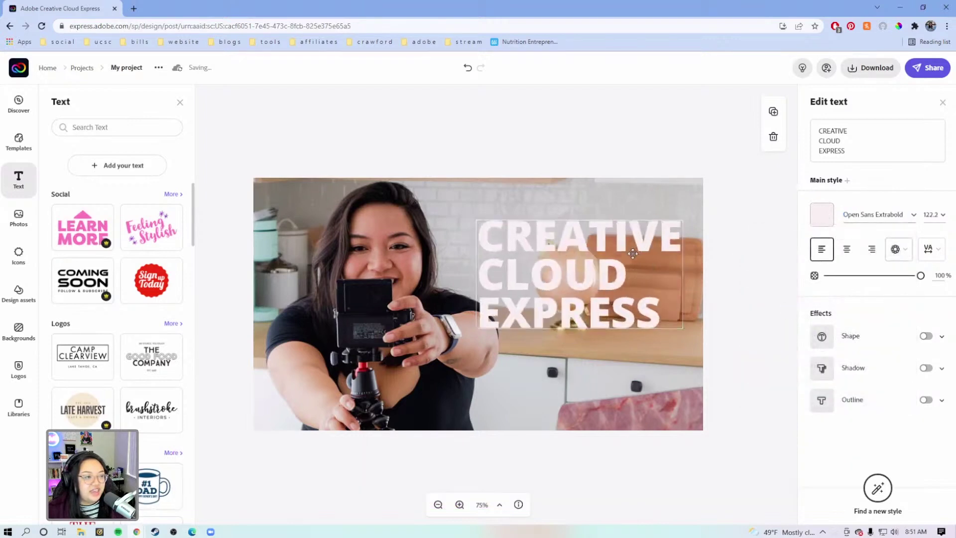
Add a shadow and an outline to the CREATIVE CLOUD EXPRESS text and colour both black
{"action": "left_click", "coordinate": [926, 368]}
{"action": "scroll", "coordinate": [913, 456], "scroll_direction": "down", "scroll_amount": 1}
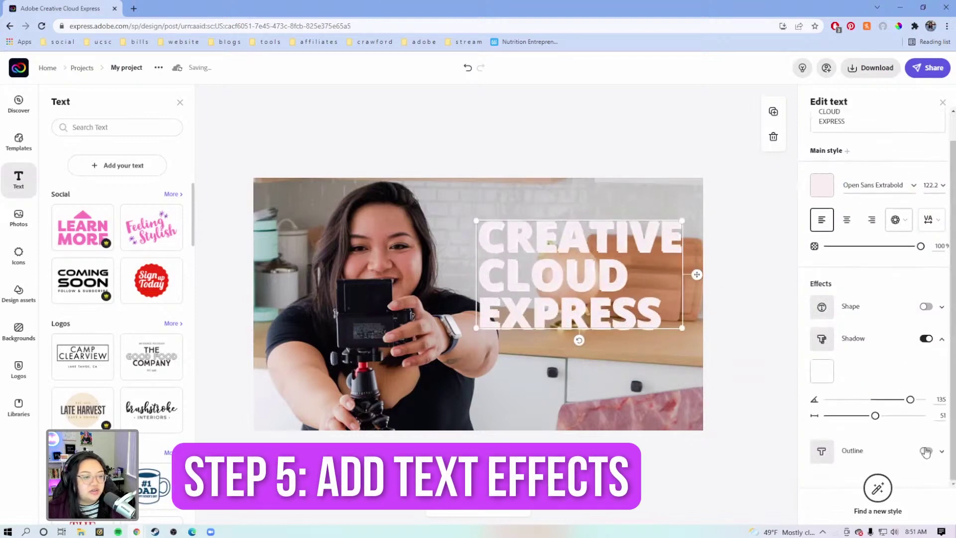
{"action": "left_click", "coordinate": [925, 452]}
{"action": "scroll", "coordinate": [854, 391], "scroll_direction": "down", "scroll_amount": 1}
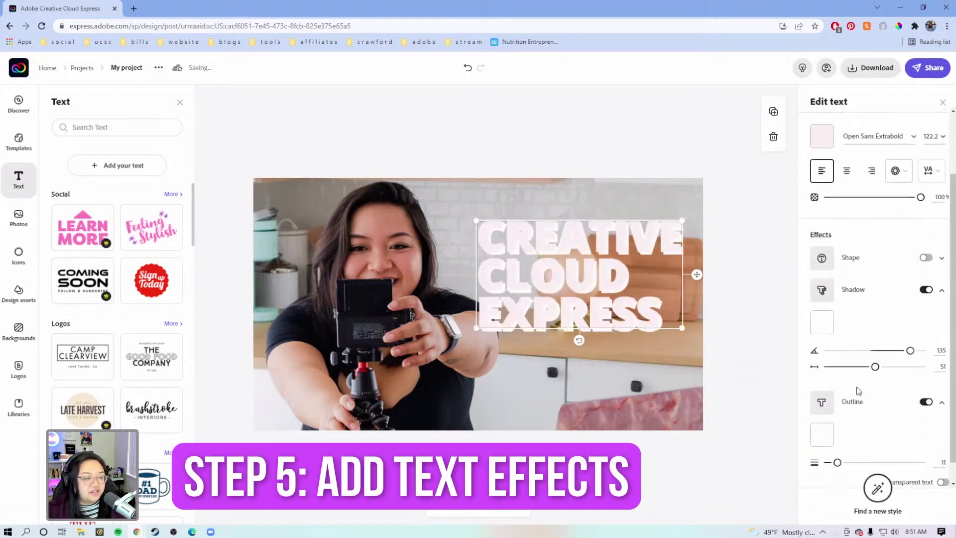
{"action": "left_click", "coordinate": [822, 323]}
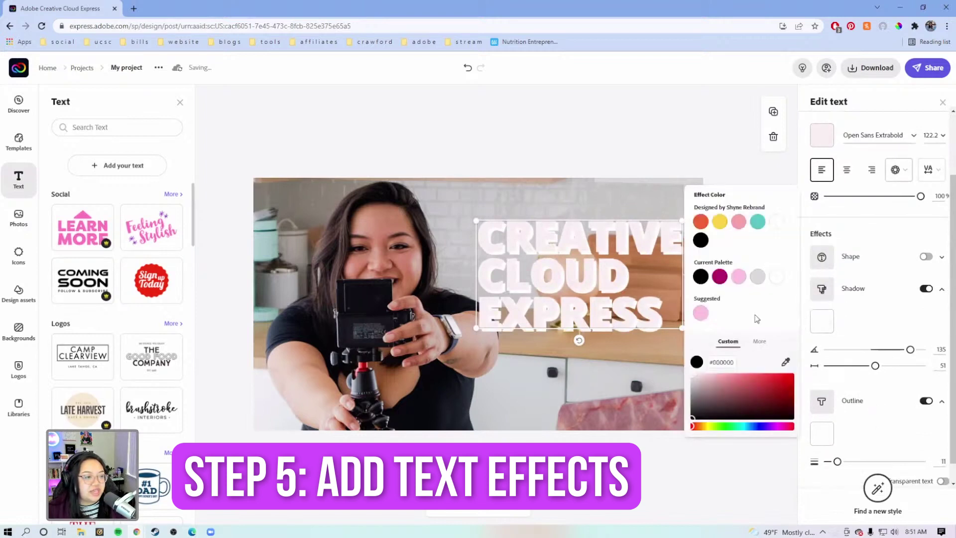
{"action": "left_click", "coordinate": [701, 277]}
{"action": "left_click", "coordinate": [823, 433]}
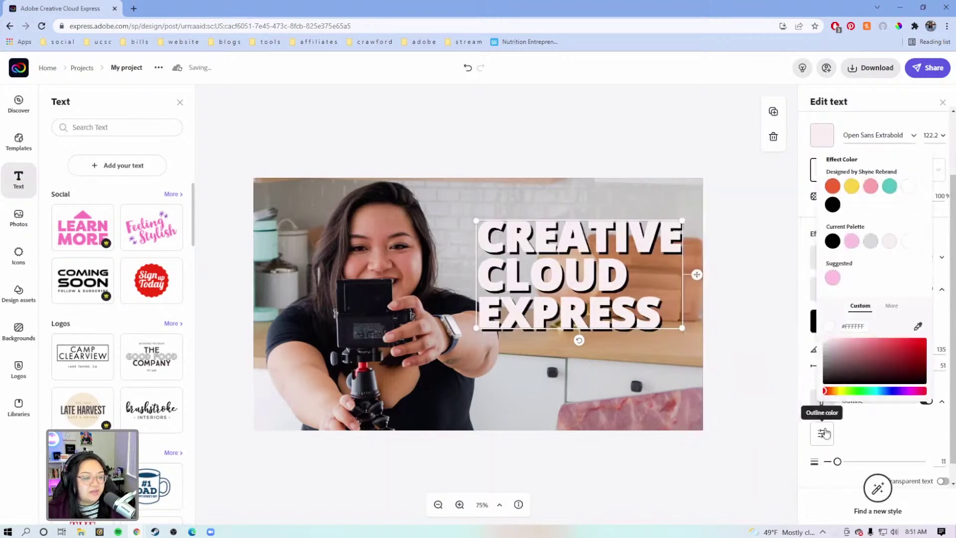
{"action": "left_click", "coordinate": [833, 241]}
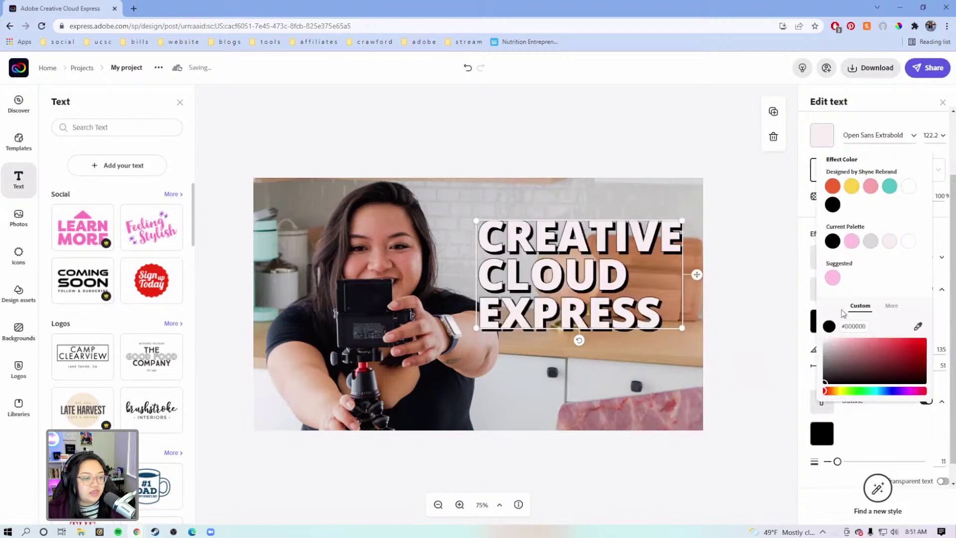
{"action": "left_click", "coordinate": [779, 347]}
Enlarge the outlined text to 125.9 and shift it slightly down and closer to the woman
{"action": "left_click_drag", "start_coordinate": [552, 271], "coordinate": [548, 284]}
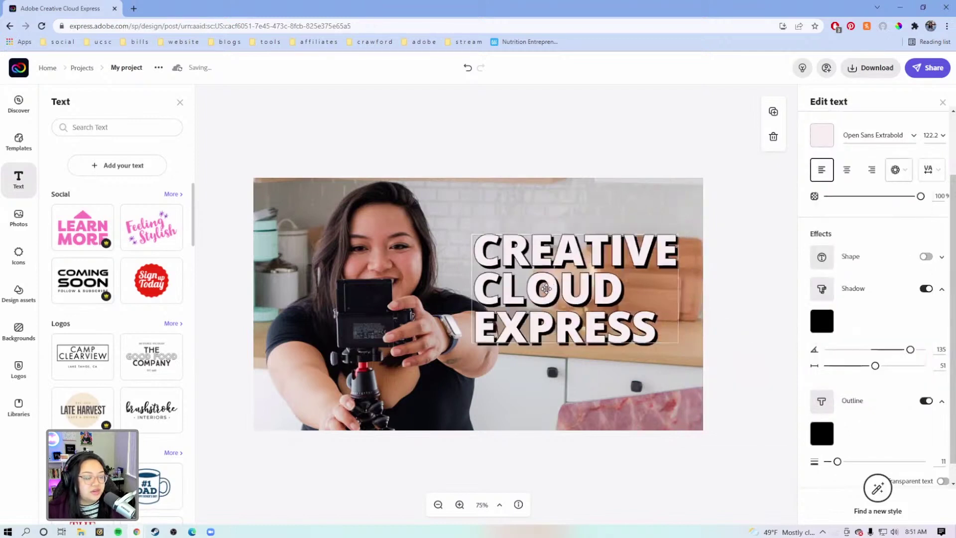
{"action": "left_click_drag", "start_coordinate": [678, 342], "coordinate": [697, 353]}
{"action": "left_click_drag", "start_coordinate": [694, 283], "coordinate": [678, 282]}
{"action": "left_click_drag", "start_coordinate": [681, 233], "coordinate": [669, 241]}
{"action": "left_click_drag", "start_coordinate": [616, 283], "coordinate": [625, 273]}
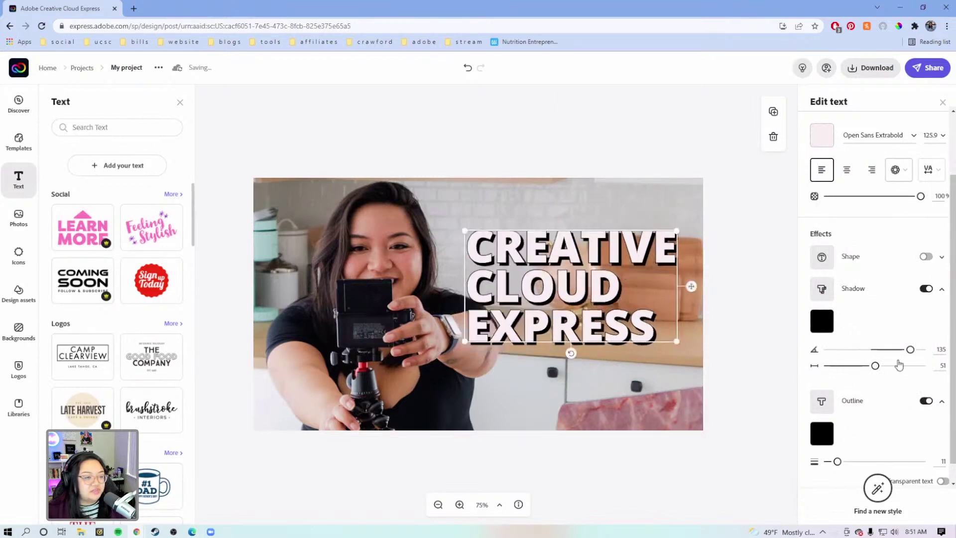
Turn the text's shadow and outline off and back on to compare the title with and without them
{"action": "left_click", "coordinate": [925, 289]}
{"action": "left_click", "coordinate": [925, 379]}
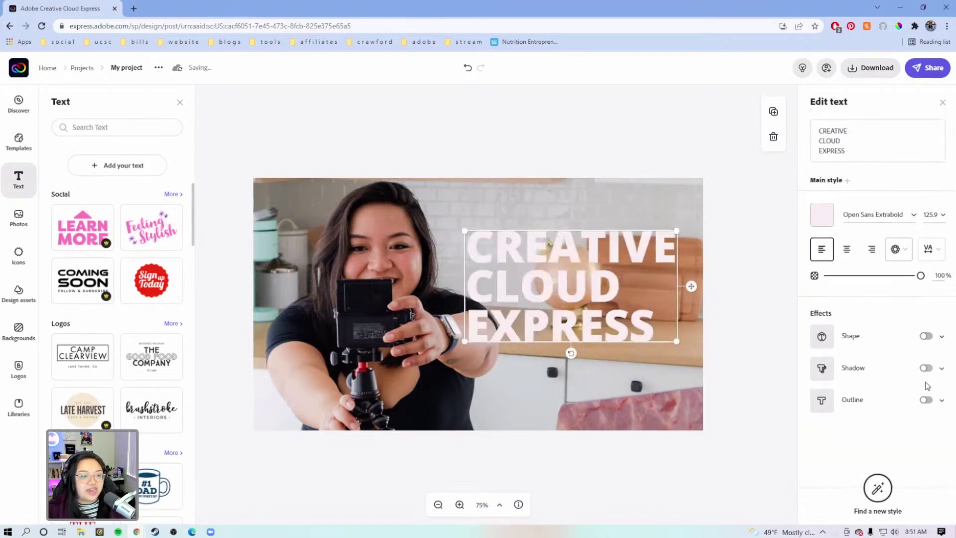
{"action": "left_click", "coordinate": [925, 368]}
{"action": "scroll", "coordinate": [924, 420], "scroll_direction": "down", "scroll_amount": 1}
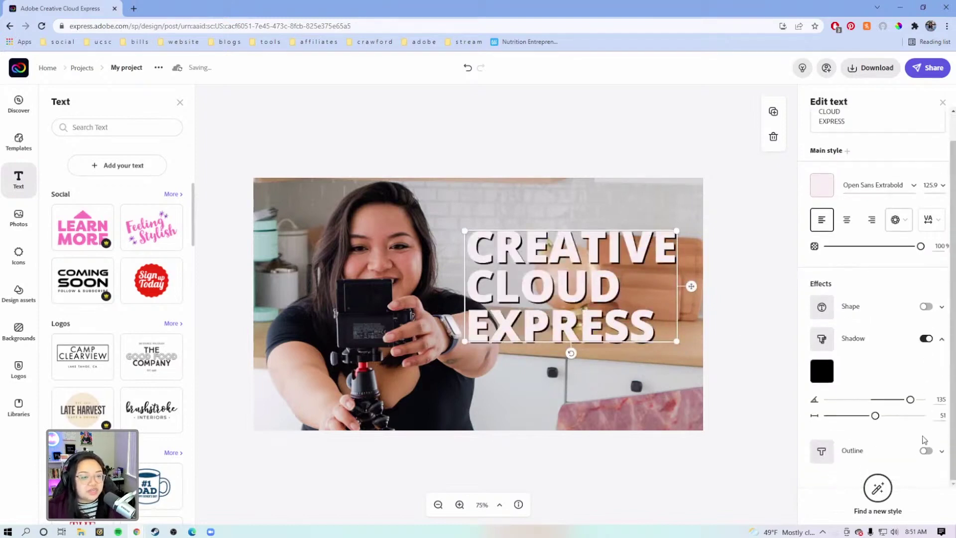
{"action": "left_click", "coordinate": [924, 451]}
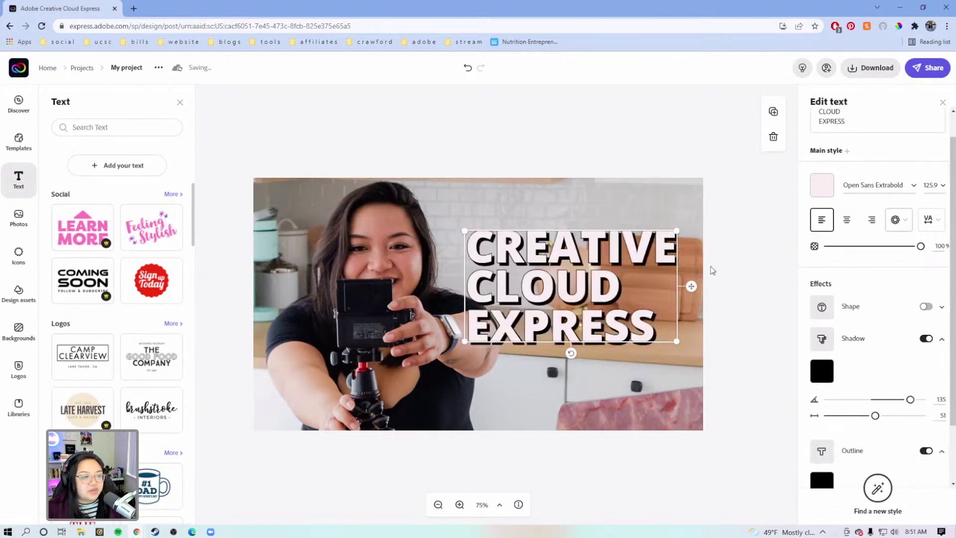
Scale the title text up slightly and nudge it down and away from the woman
{"action": "left_click_drag", "start_coordinate": [678, 225], "coordinate": [680, 228]}
{"action": "left_click_drag", "start_coordinate": [588, 303], "coordinate": [595, 311]}
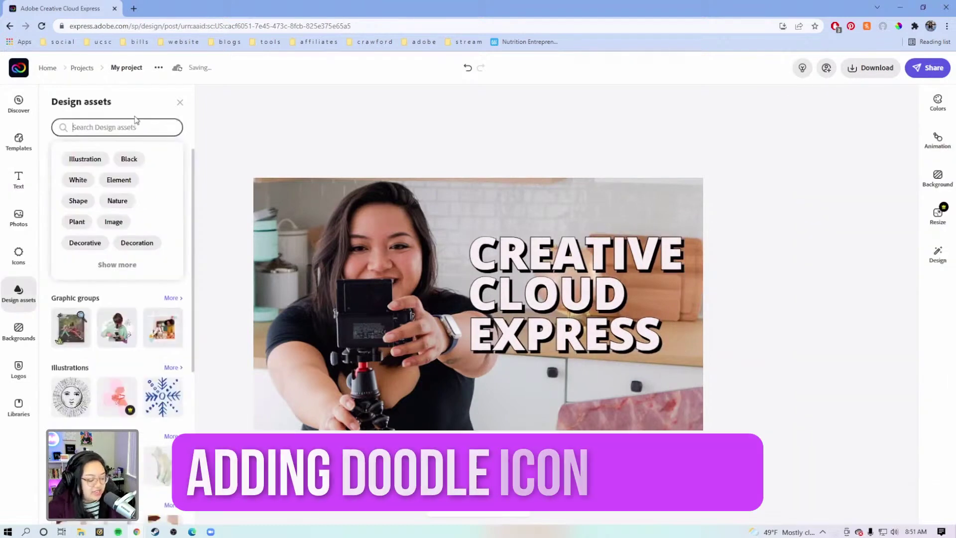
Search the design assets for DOODLES and place the black X-marks doodle below the word EXPRESS
{"action": "type", "text": "DO"}
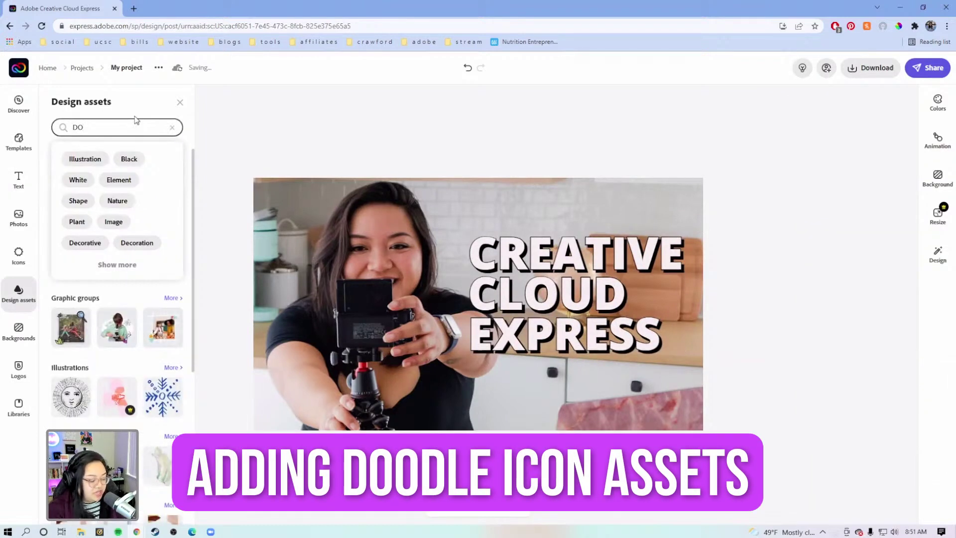
{"action": "type", "text": "DOLES"}
{"action": "key", "text": "Return"}
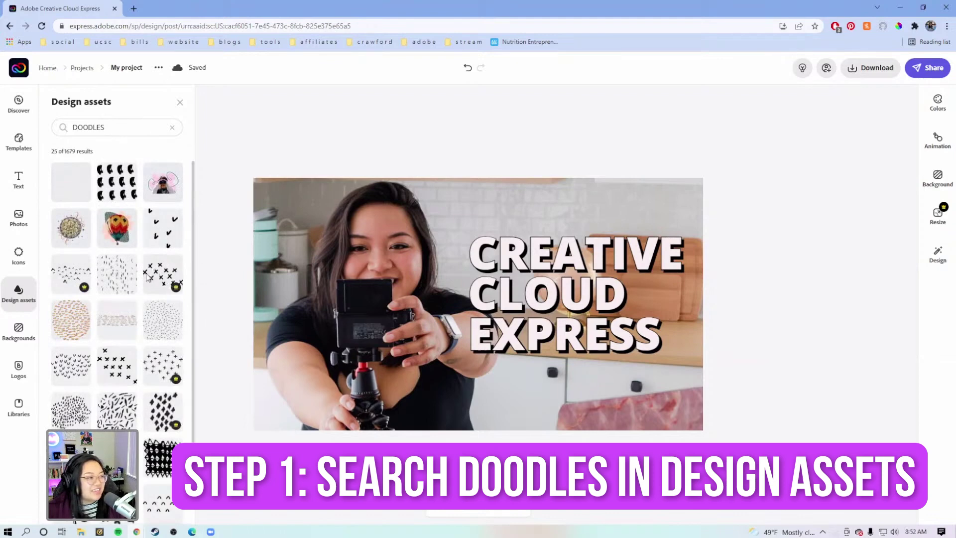
{"action": "mouse_move", "coordinate": [490, 386]}
{"action": "left_mouse_down"}
{"action": "mouse_move", "coordinate": [382, 382]}
{"action": "mouse_move", "coordinate": [278, 318]}
{"action": "mouse_move", "coordinate": [307, 228]}
{"action": "left_mouse_up"}
{"action": "mouse_move", "coordinate": [367, 237]}
{"action": "left_mouse_down"}
{"action": "mouse_move", "coordinate": [582, 382]}
{"action": "mouse_move", "coordinate": [554, 398]}
{"action": "left_mouse_up"}
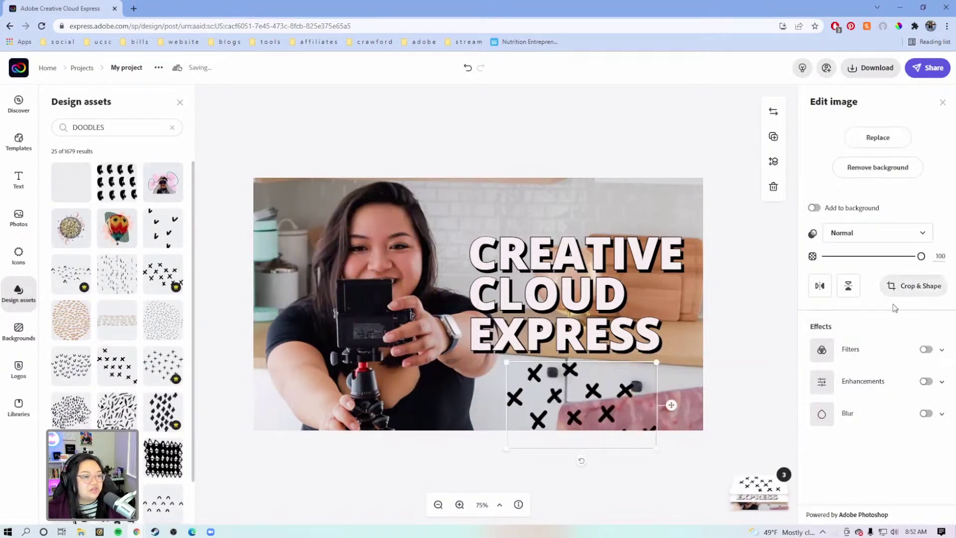
Apply a Duotone filter with white shadows and white highlights to the X-marks doodle, and move it to the thumbnail's upper-left corner
{"action": "left_click", "coordinate": [899, 358]}
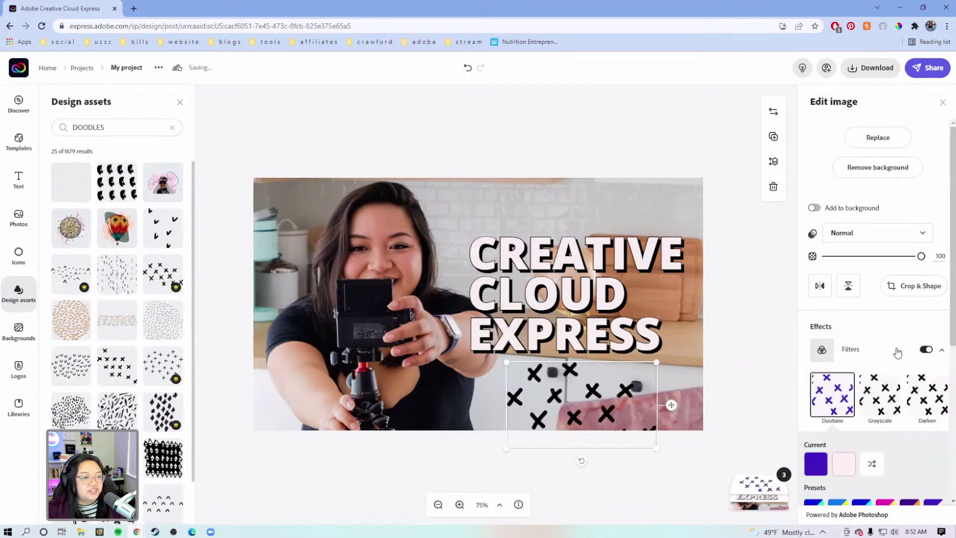
{"action": "scroll", "coordinate": [871, 369], "scroll_direction": "down", "scroll_amount": 2}
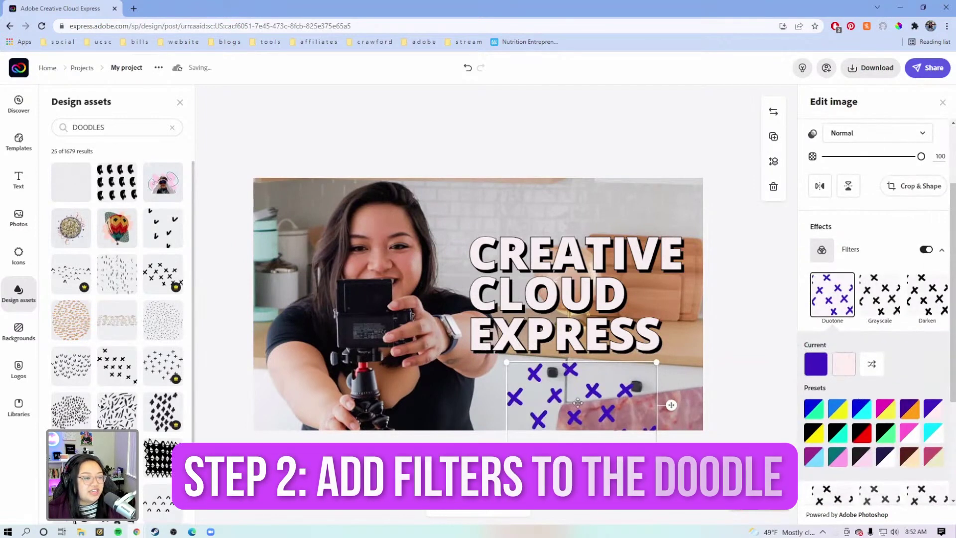
{"action": "left_click", "coordinate": [819, 367]}
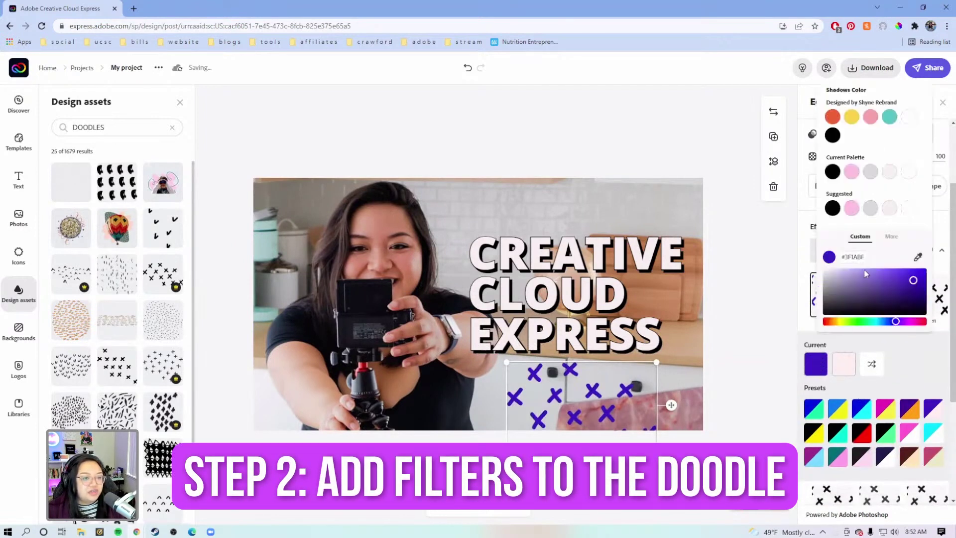
{"action": "left_click_drag", "start_coordinate": [860, 284], "coordinate": [816, 264]}
{"action": "left_click", "coordinate": [844, 363]}
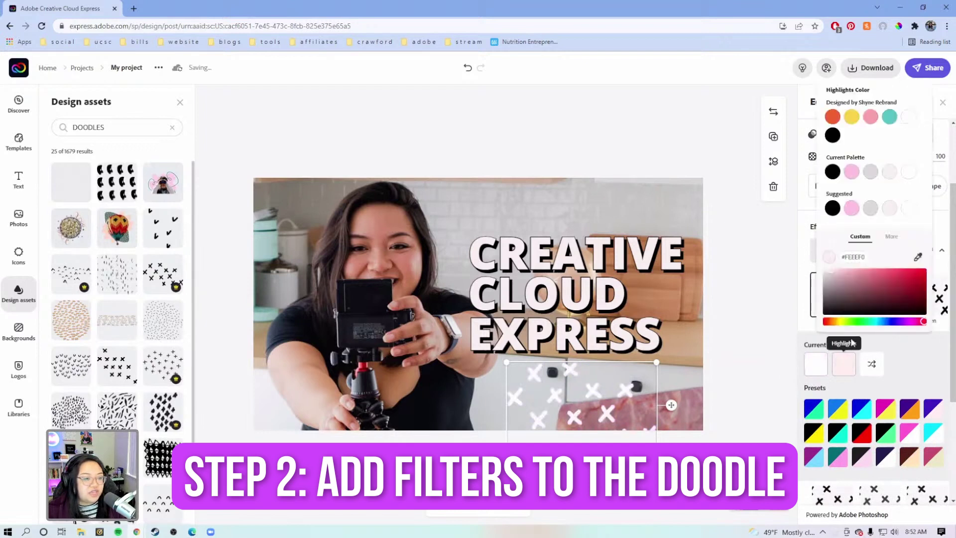
{"action": "left_click_drag", "start_coordinate": [865, 286], "coordinate": [779, 243]}
{"action": "mouse_move", "coordinate": [564, 369]}
{"action": "left_mouse_down"}
{"action": "mouse_move", "coordinate": [367, 293]}
{"action": "mouse_move", "coordinate": [310, 198]}
{"action": "mouse_move", "coordinate": [298, 207]}
{"action": "left_mouse_up"}
Add the small-arches doodle from the DOODLES results and place it over the woman's arms and camera tripod
{"action": "scroll", "coordinate": [91, 324], "scroll_direction": "down", "scroll_amount": 1}
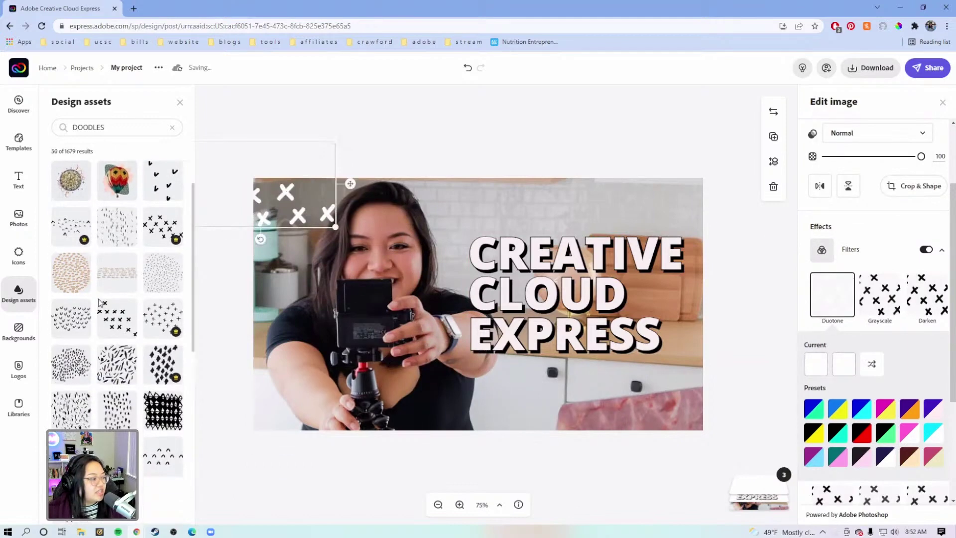
{"action": "left_click", "coordinate": [160, 466]}
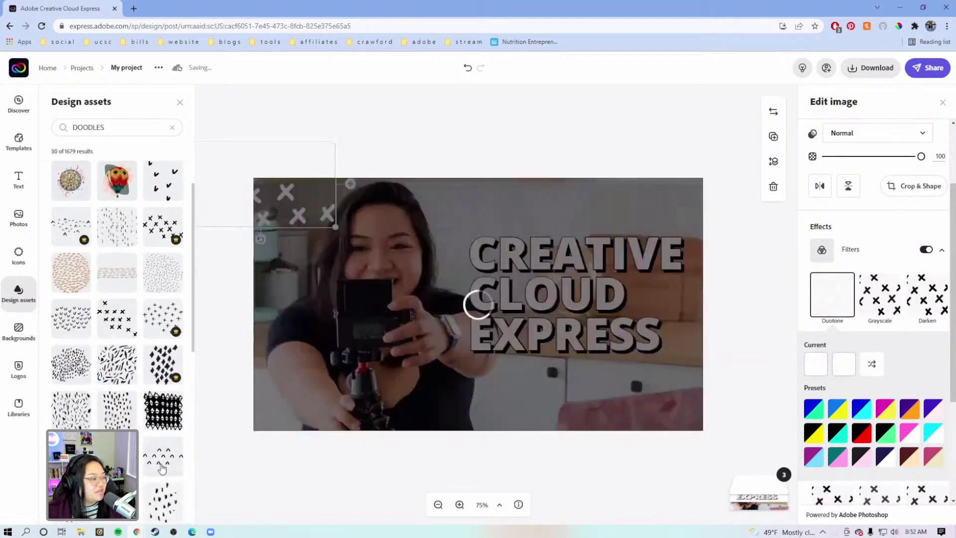
{"action": "left_click_drag", "start_coordinate": [501, 196], "coordinate": [357, 343]}
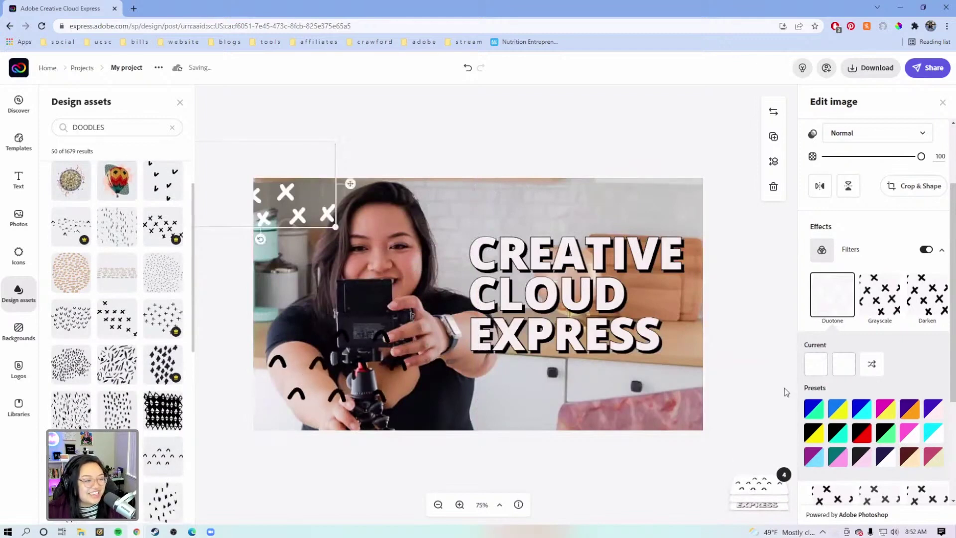
Apply a Duotone filter to the arches doodle and open its shadows colour for editing
{"action": "left_click", "coordinate": [404, 364]}
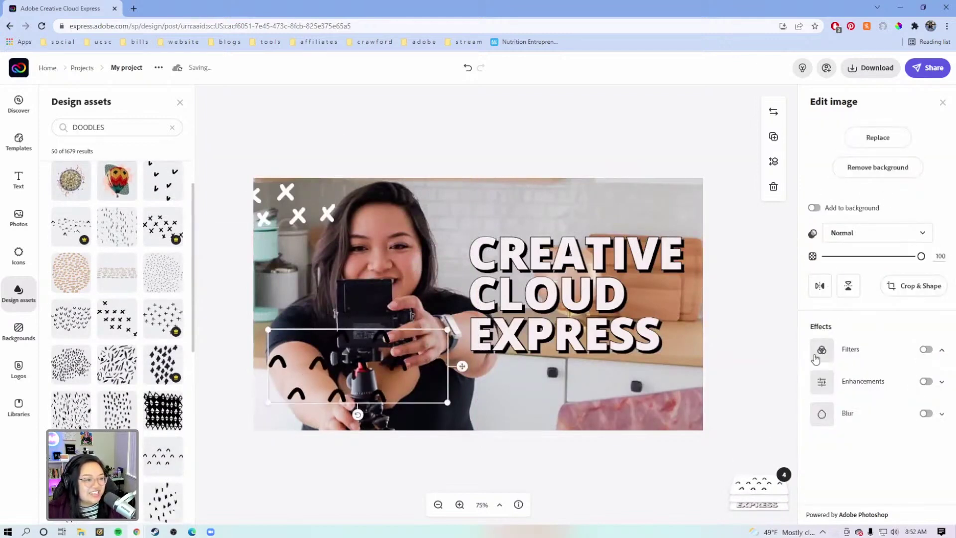
{"action": "left_click", "coordinate": [850, 355]}
{"action": "left_click", "coordinate": [815, 464]}
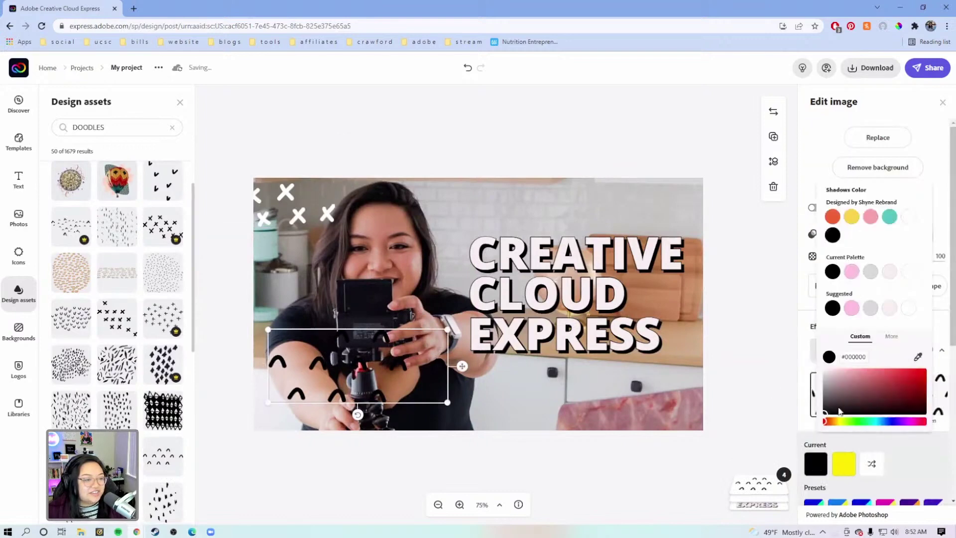